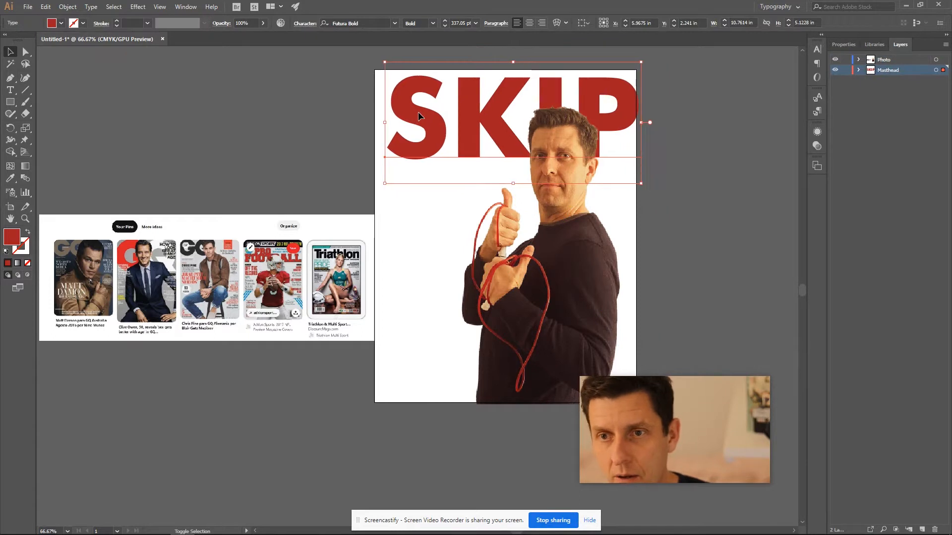
Nudge the SKIP masthead slightly left, and the cut-out photo slightly left and up.
click(598, 88)
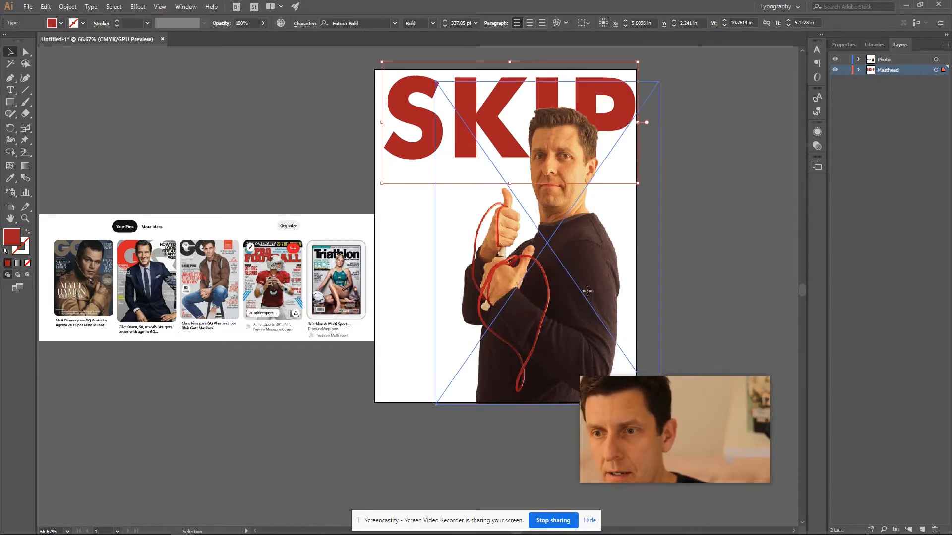
key(Left)
key(Left)
key(Left)
key(Left)
key(Left)
key(Left)
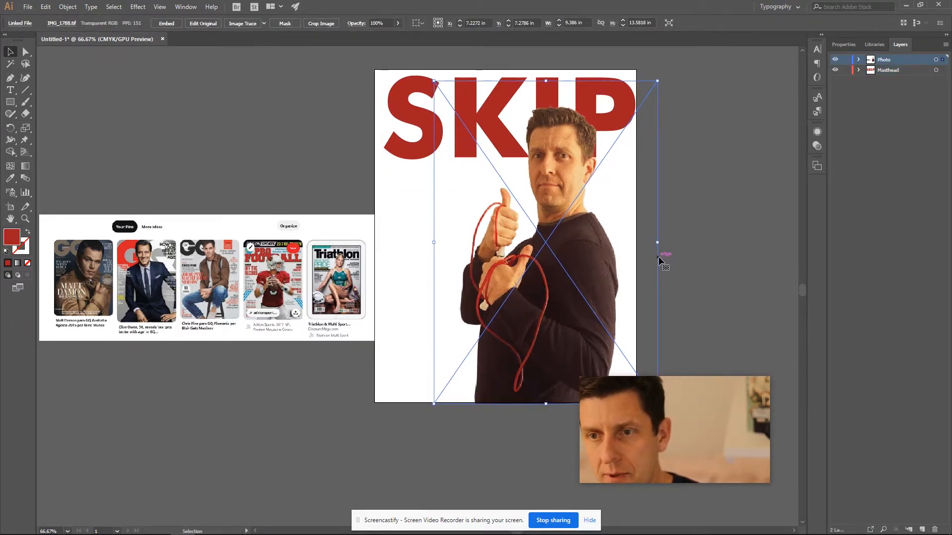
key(Up)
key(Up)
key(Up)
key(Up)
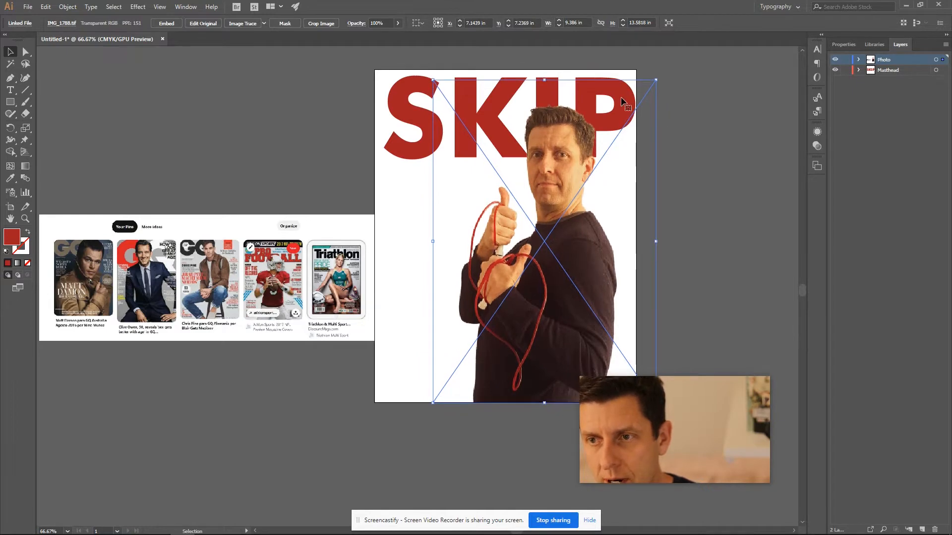
Nudge the SKIP masthead slightly up and the cut-out photo slightly further left, and clear the selection.
click(405, 108)
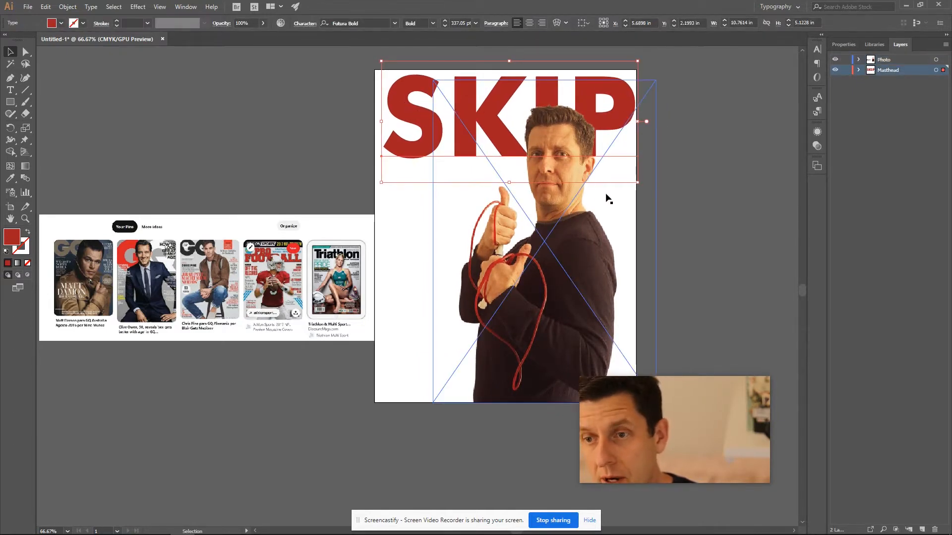
click(555, 195)
key(Left)
key(Left)
key(Left)
key(Left)
key(Left)
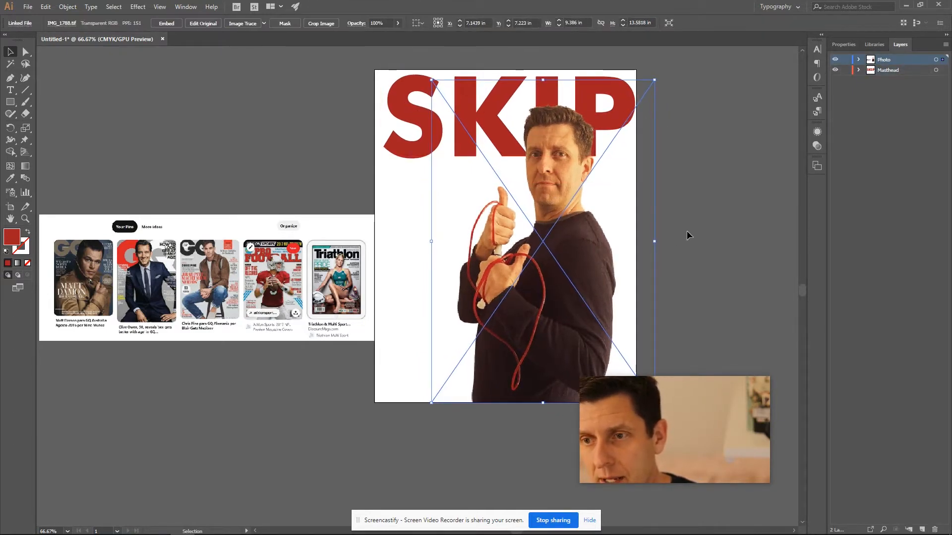
scroll(729, 221, down, 1)
key(Left)
click(732, 166)
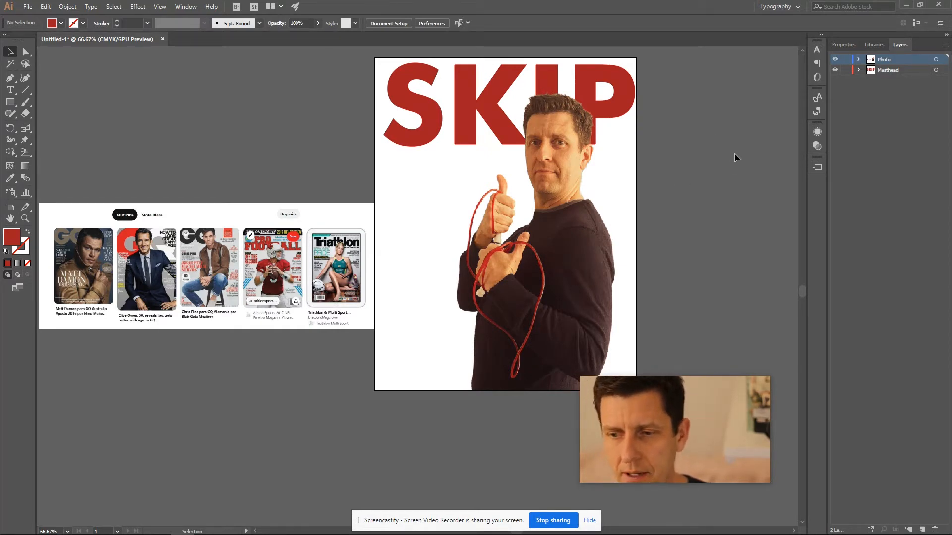
Move the strip of inspiration magazine covers up beside the SKIP masthead, slightly overlapping the page's left edge.
drag(149, 274, 153, 159)
click(195, 314)
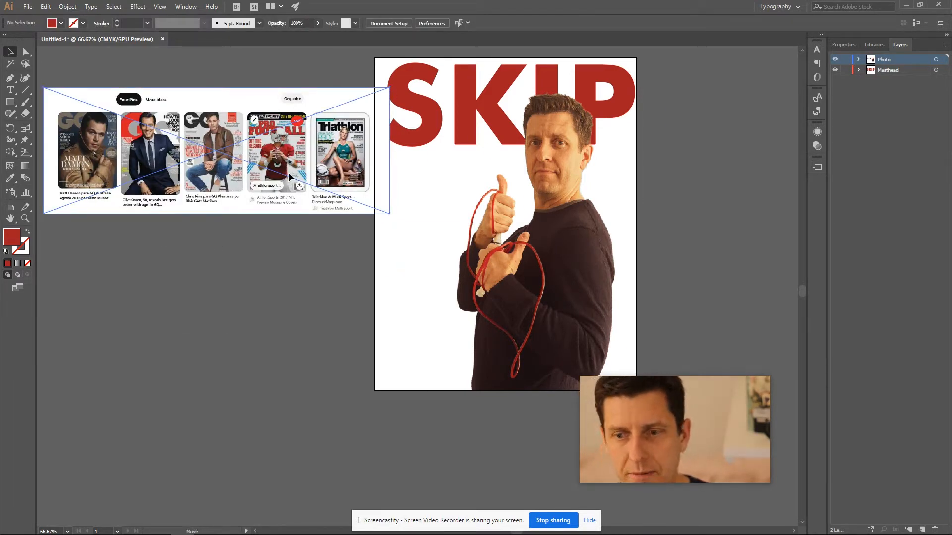
drag(296, 179, 293, 179)
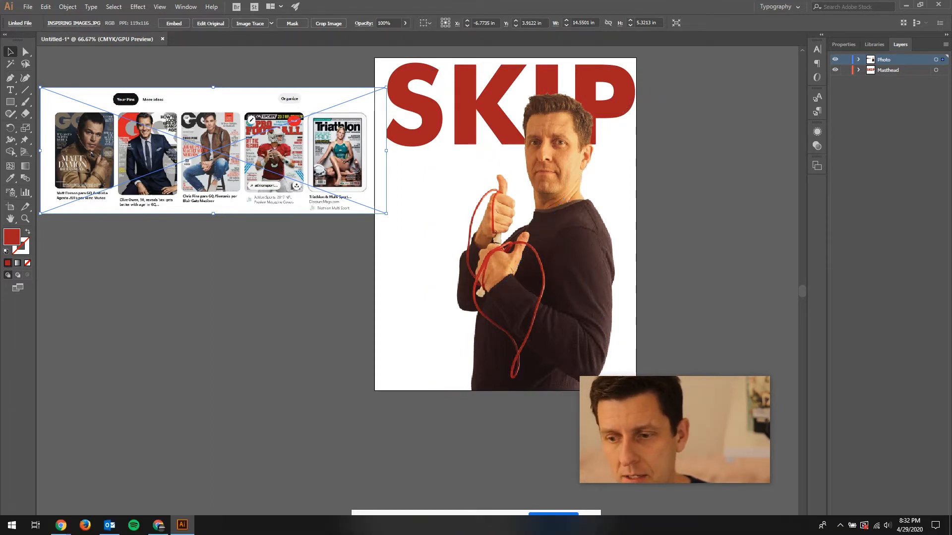
Switch to the design brief in Google Docs, review its content elements table, and return to the Illustrator cover.
click(159, 528)
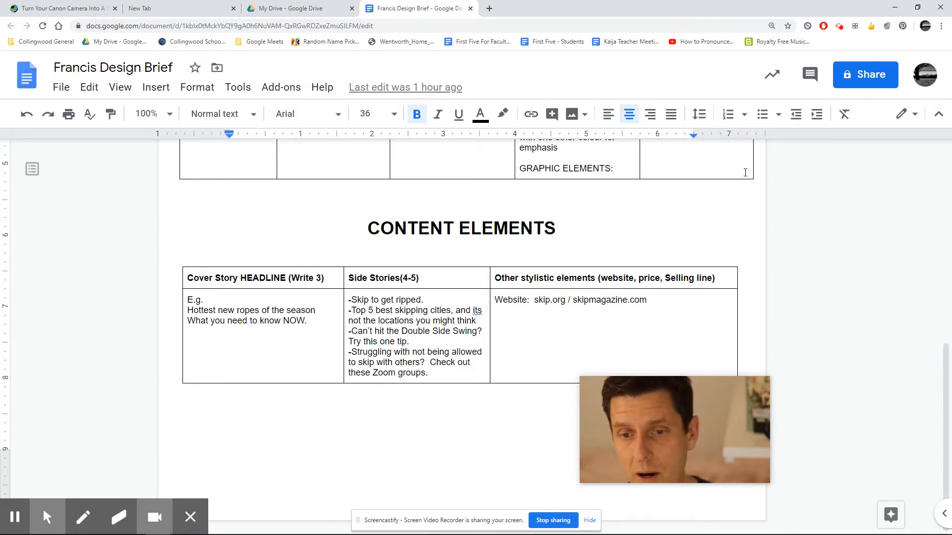
click(895, 8)
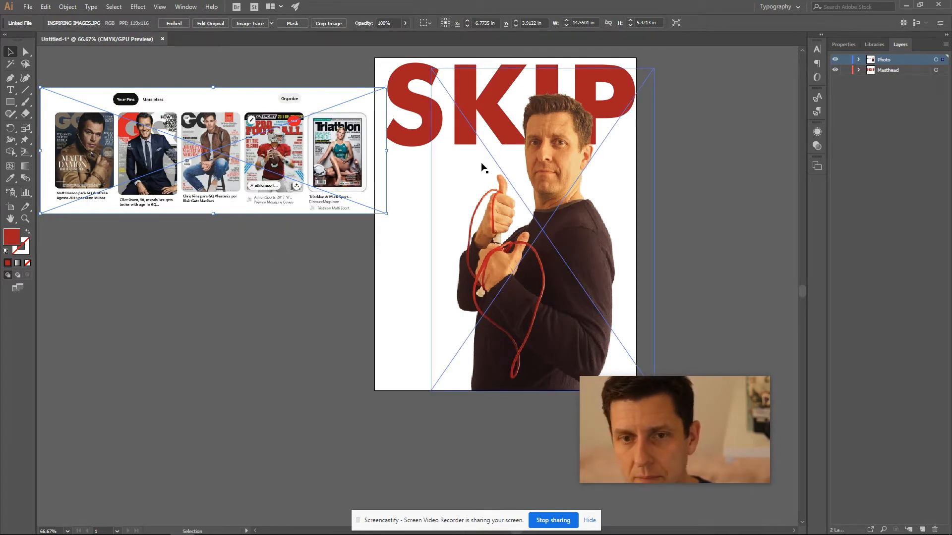
Examine the inspiration magazine covers up close for headline placement, side story layout, fonts and colour use.
key(z)
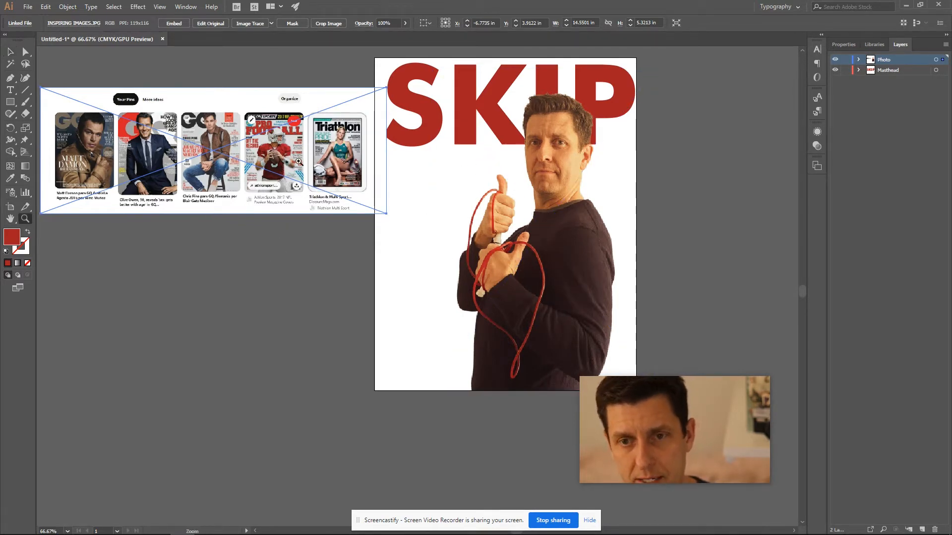
click(299, 162)
click(350, 282)
click(374, 278)
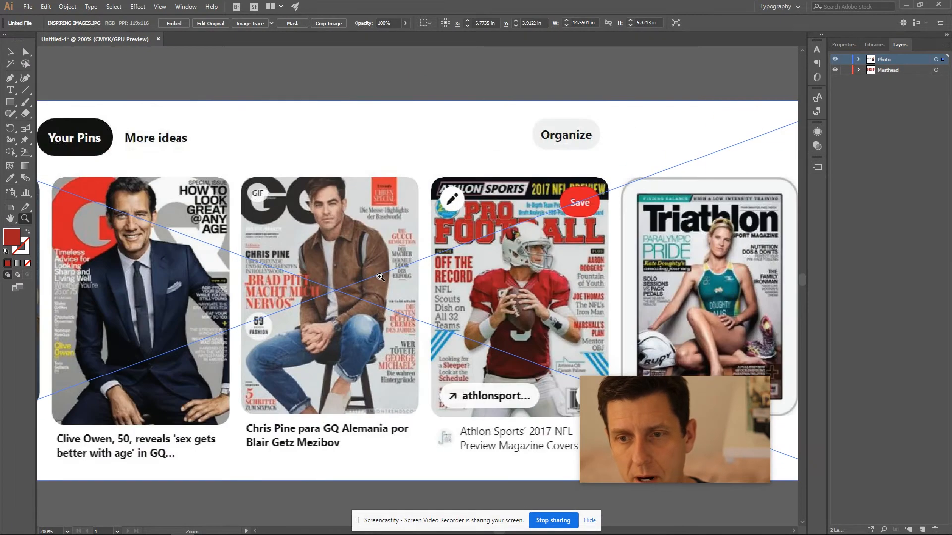
drag(523, 313, 479, 234)
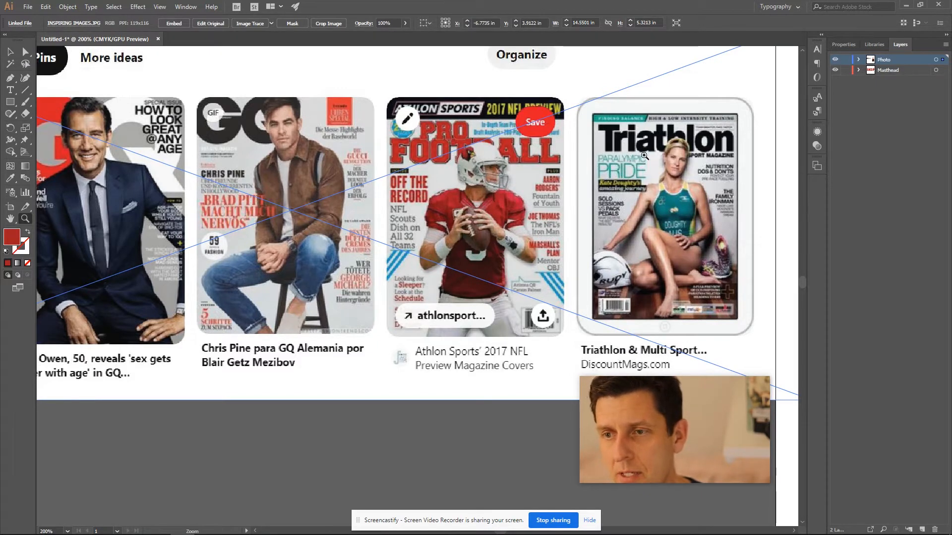
key(space)
drag(414, 201, 488, 170)
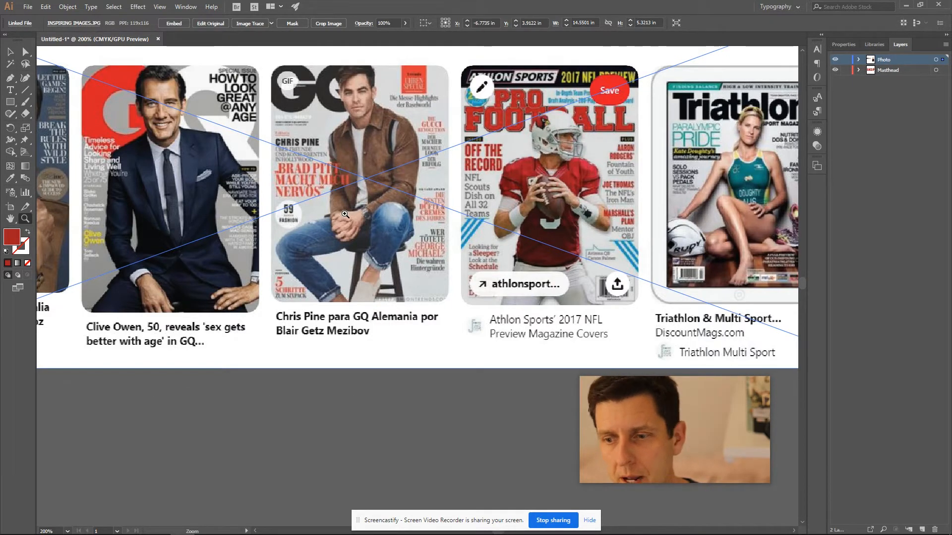
drag(335, 186, 477, 200)
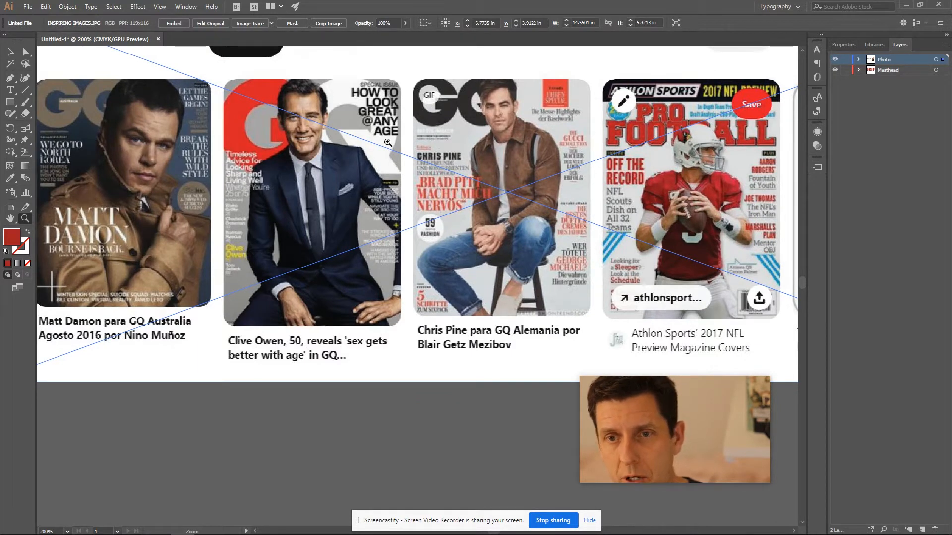
drag(349, 157, 456, 153)
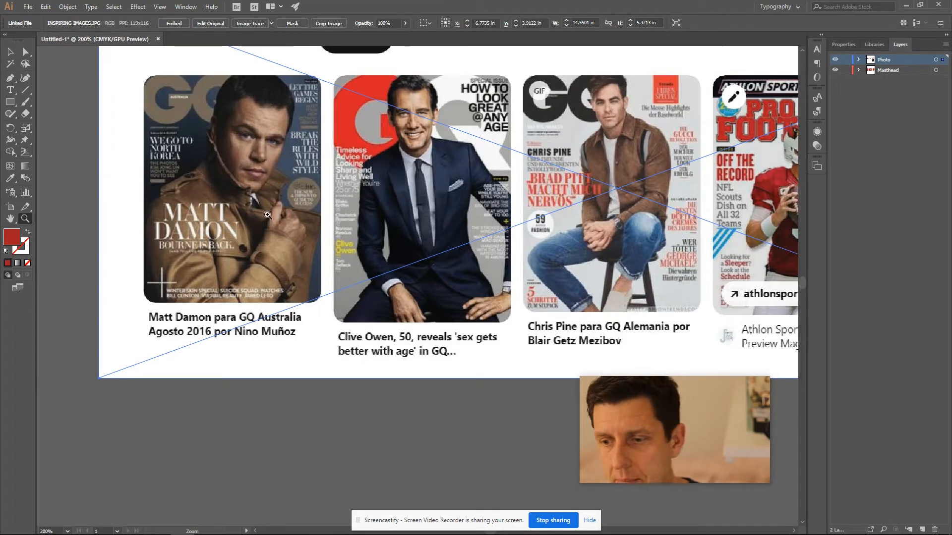
drag(490, 220, 419, 212)
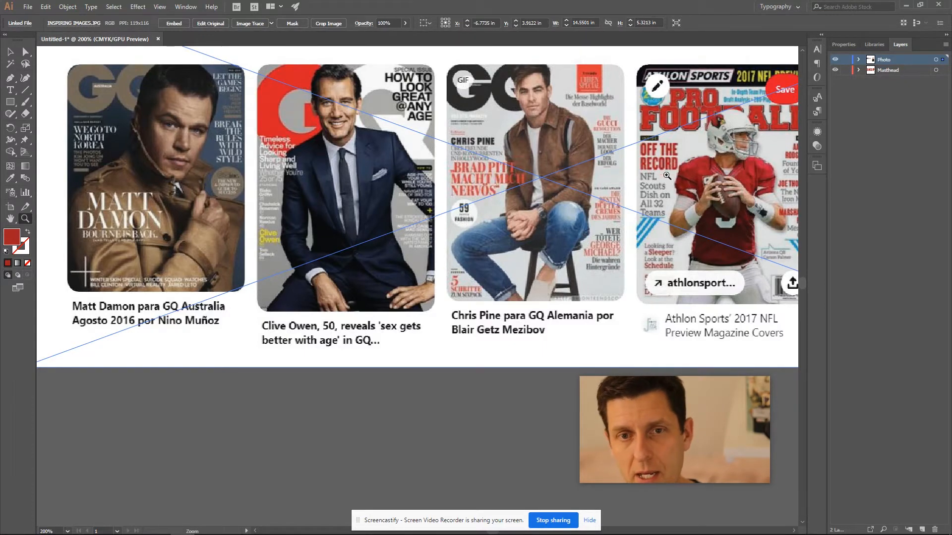
drag(667, 171, 550, 167)
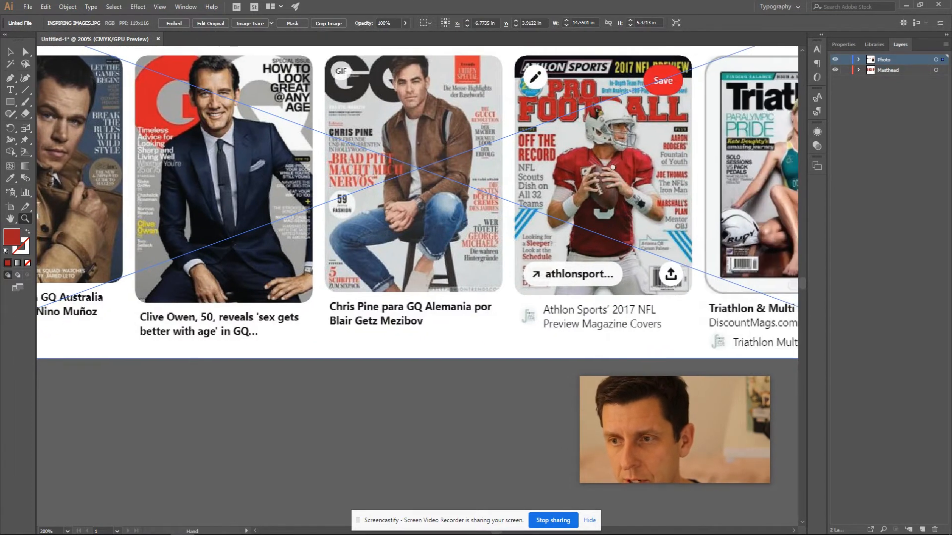
drag(628, 162, 304, 175)
drag(644, 203, 385, 248)
drag(523, 182, 378, 238)
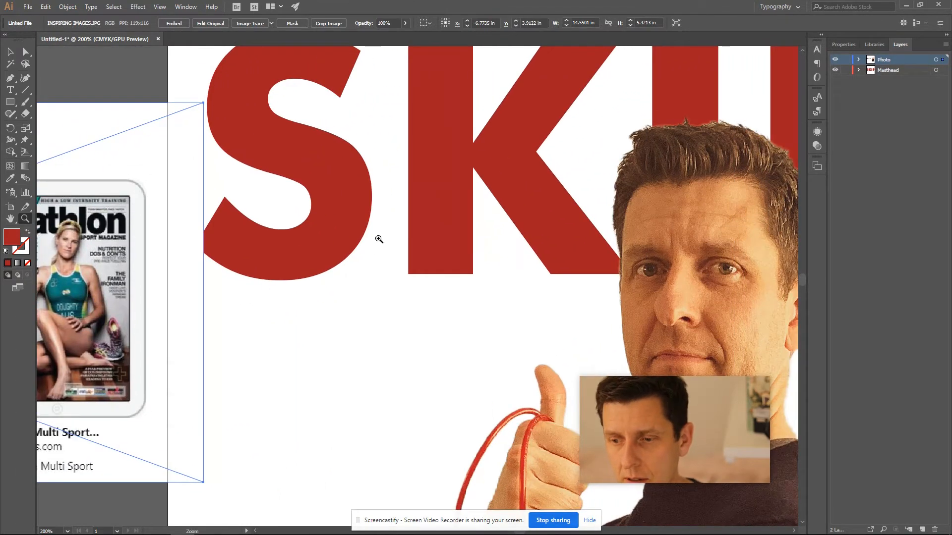
Compare the references with the SKIP cover, reread the cover story headline in the Google Docs brief, and return to Illustrator.
key(ctrl+minus)
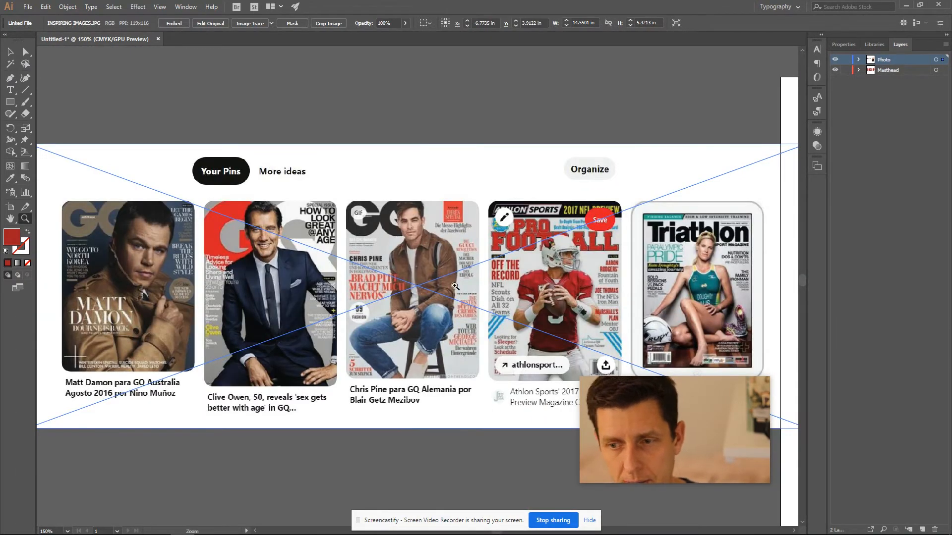
drag(514, 299, 205, 217)
drag(552, 213, 275, 218)
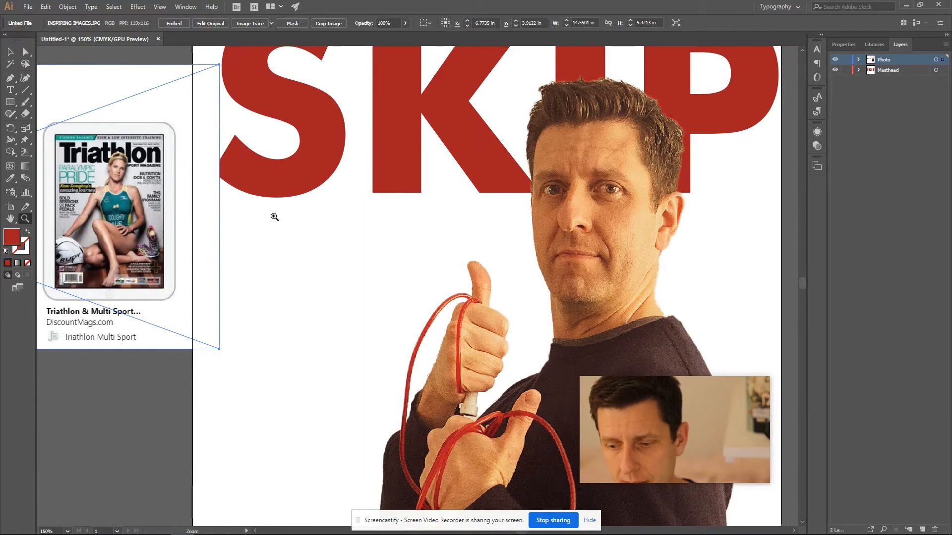
key(ctrl+minus)
drag(514, 242, 326, 220)
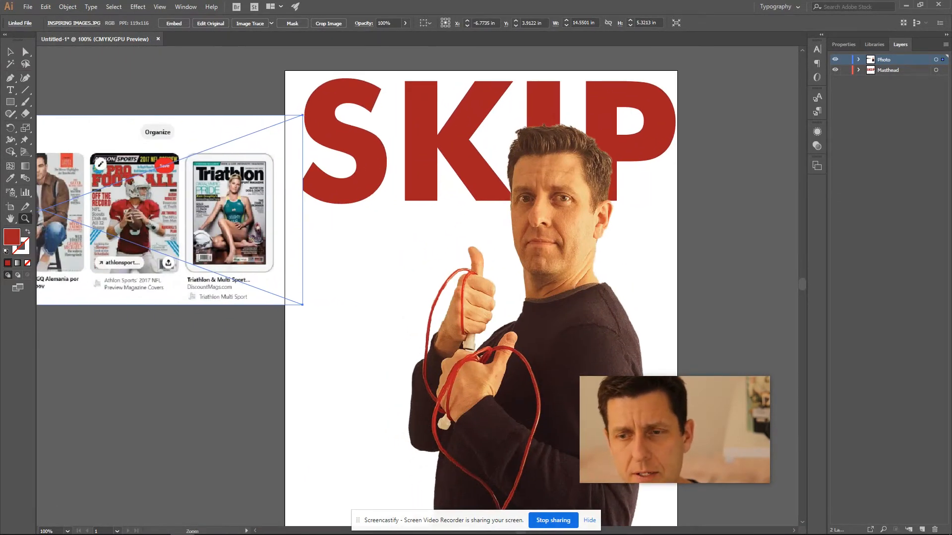
click(159, 525)
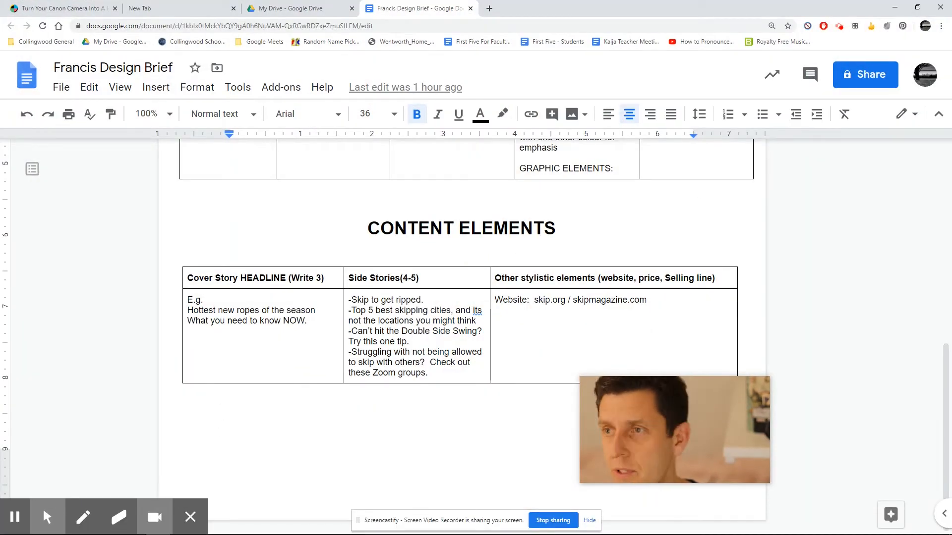
click(895, 8)
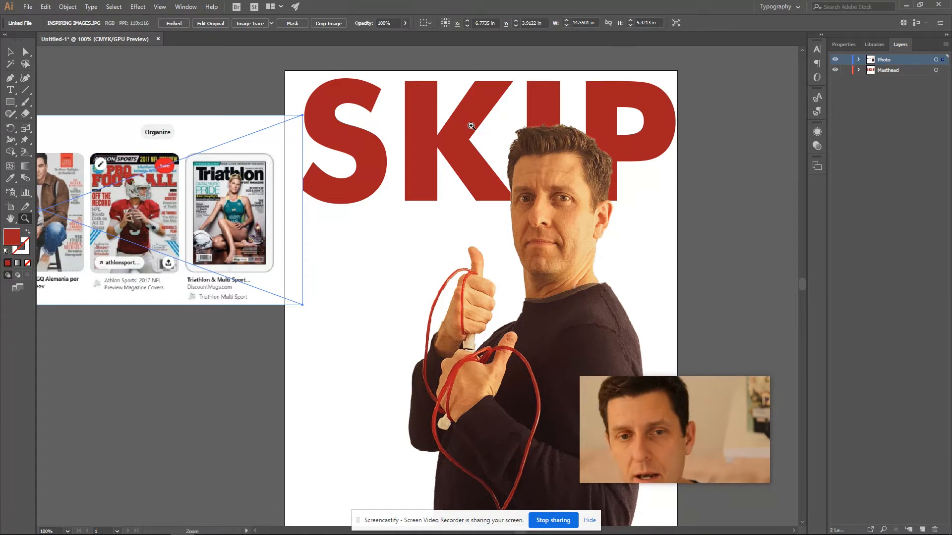
Lock the Photo and Masthead layers and add a new layer named hEADLINE above them.
click(10, 90)
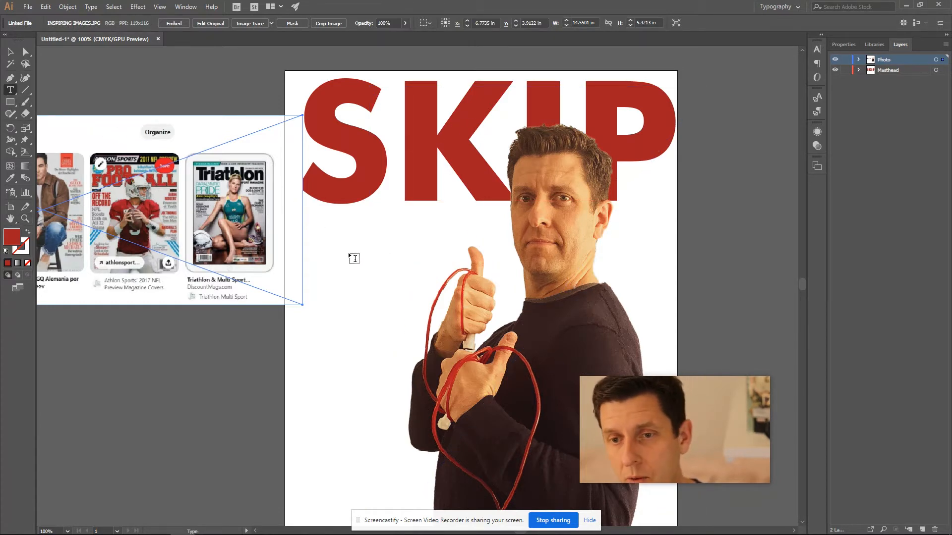
click(846, 59)
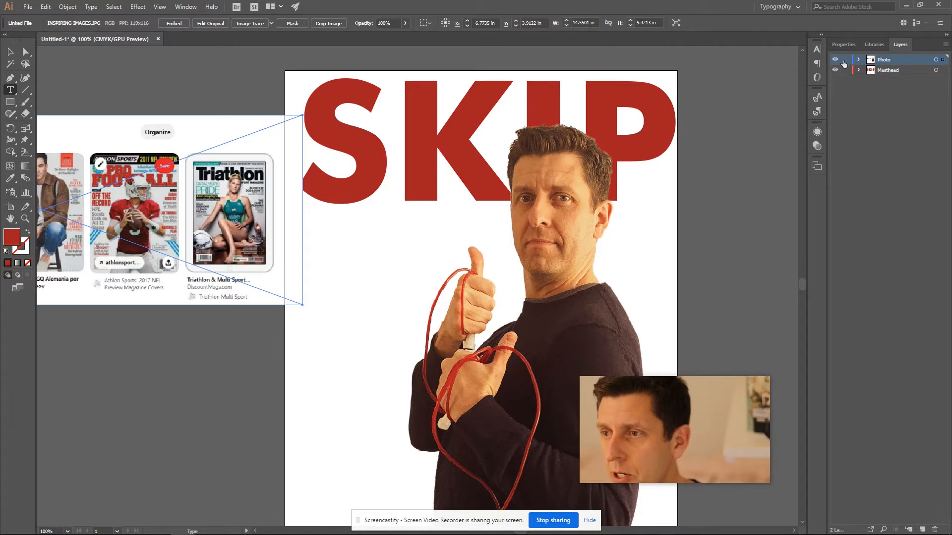
click(846, 70)
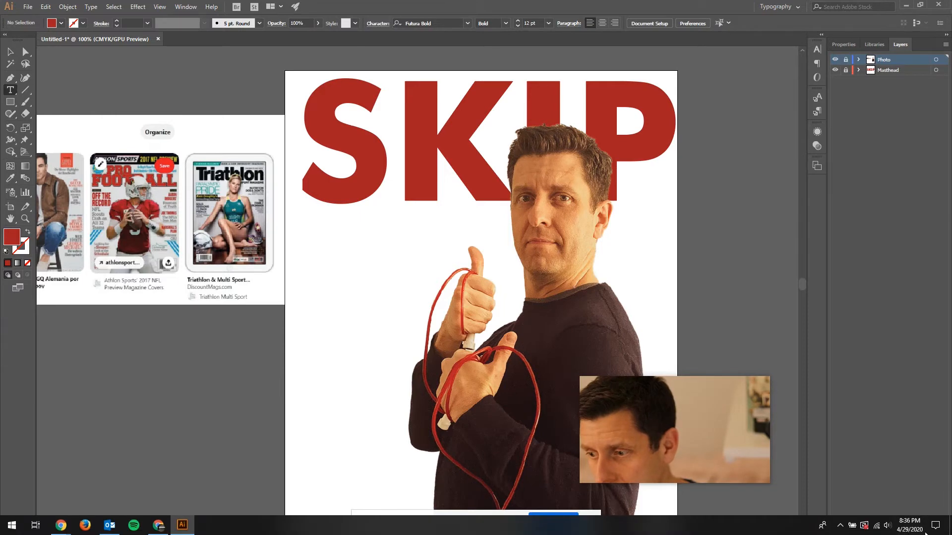
click(922, 529)
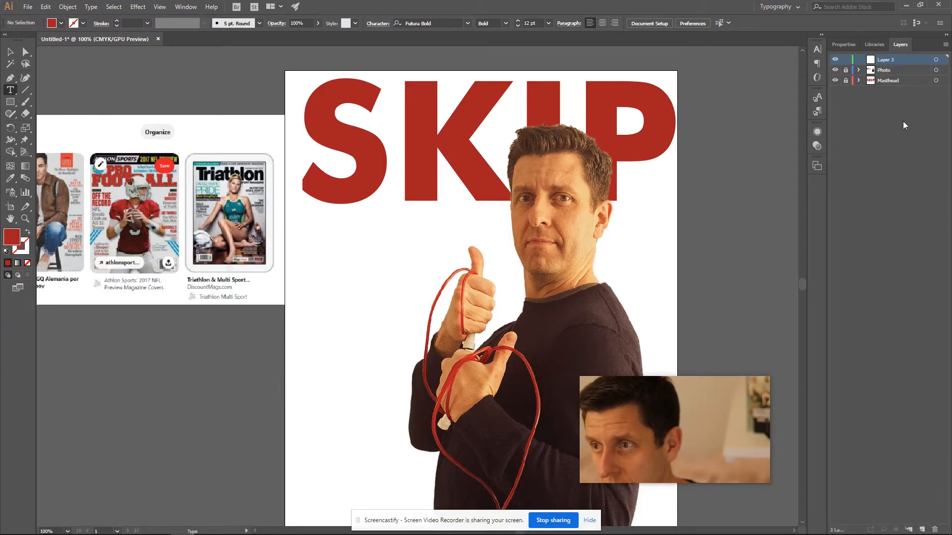
double_click(886, 59)
text(heADLINE)
key(Return)
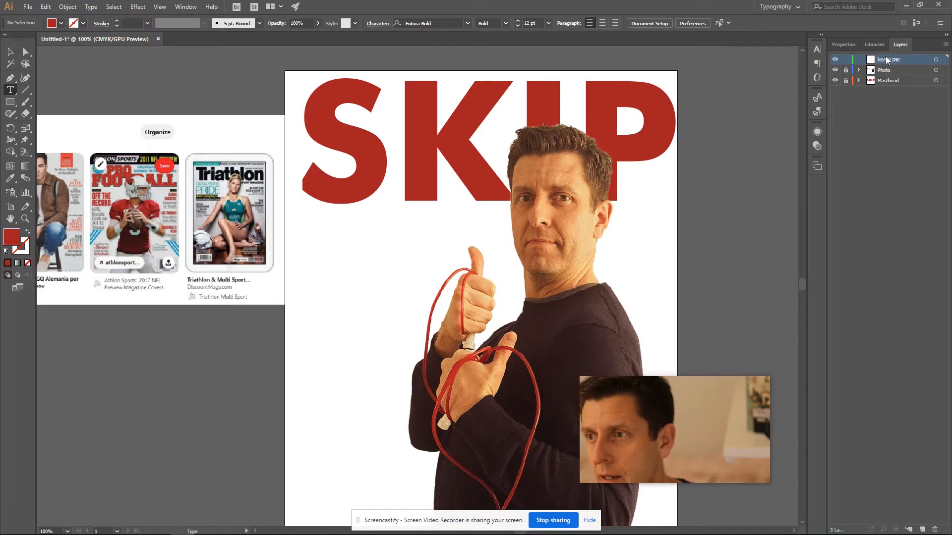
Start a point text object in the blank area below the masthead's S and set its font to Times New Roman.
click(323, 246)
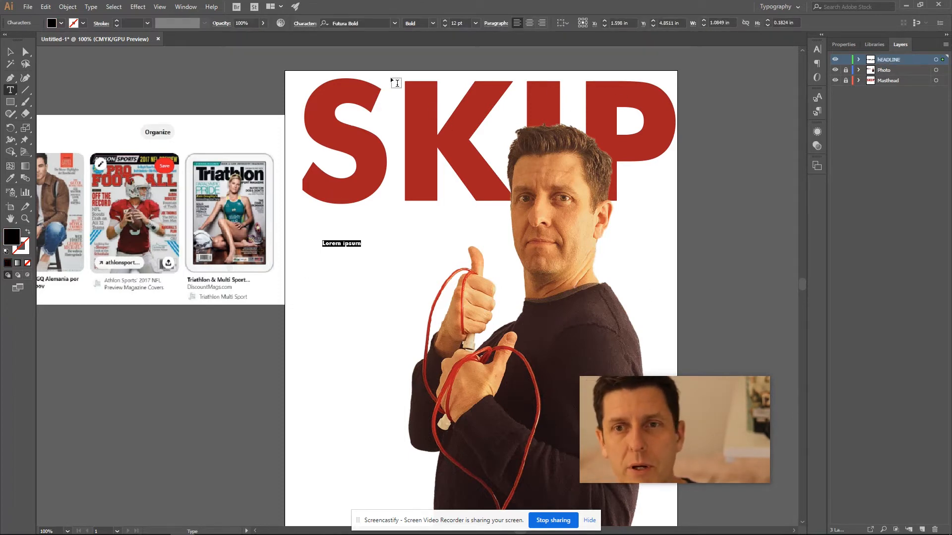
click(352, 22)
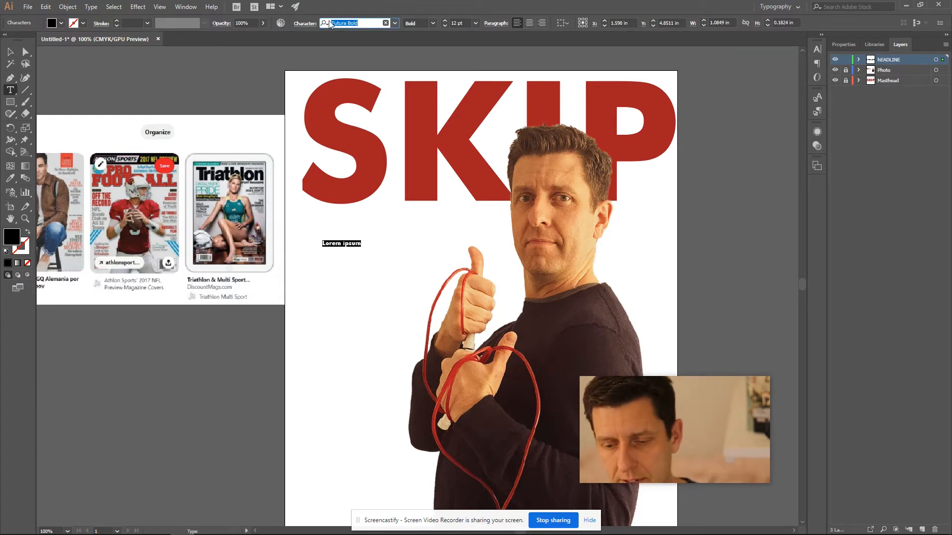
text(TIMES)
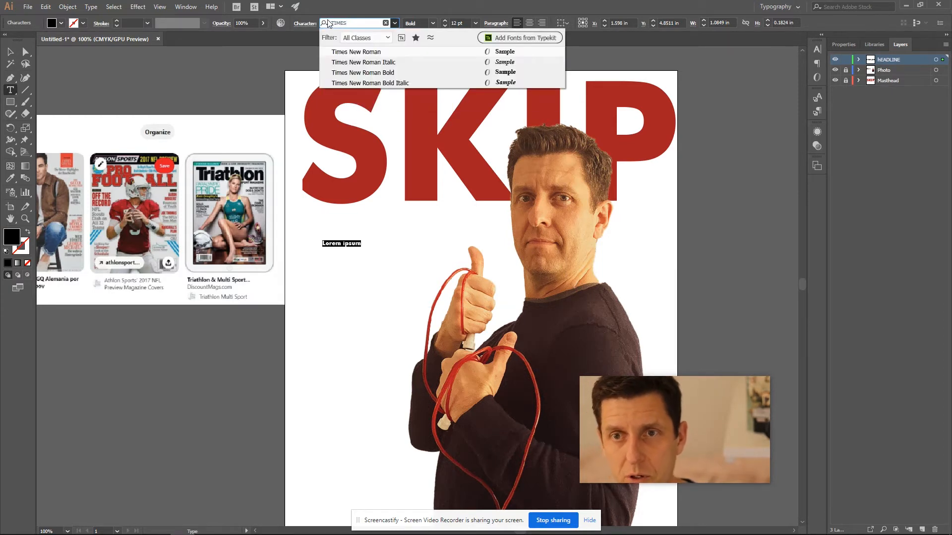
click(360, 52)
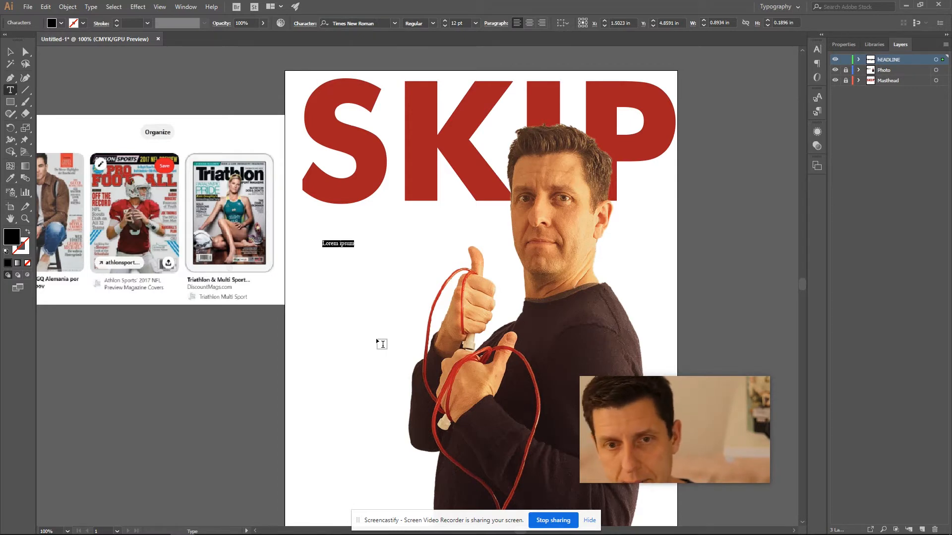
Enter the headline word HOTTEST in capitals in place of the placeholder text.
text(hottest)
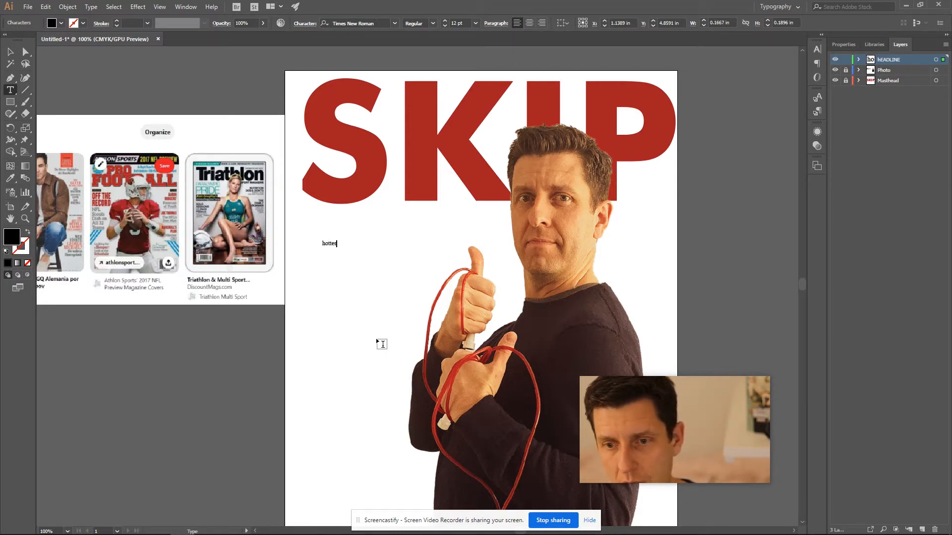
key(BackSpace)
key(BackSpace)
key(BackSpace)
key(BackSpace)
key(BackSpace)
key(BackSpace)
key(BackSpace)
text(HOTTEST)
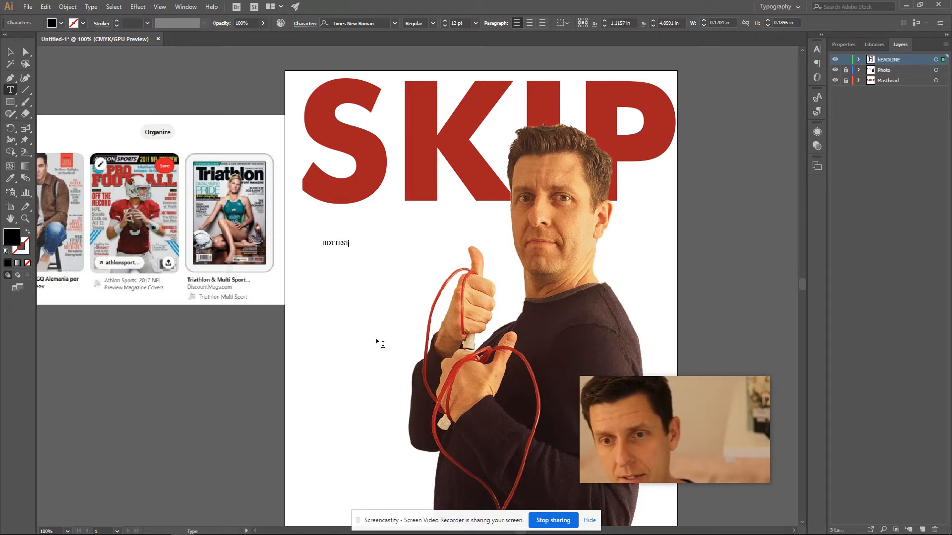
Enlarge the HOTTEST text to about 71 pt and place it just below the masthead's S and K.
click(10, 51)
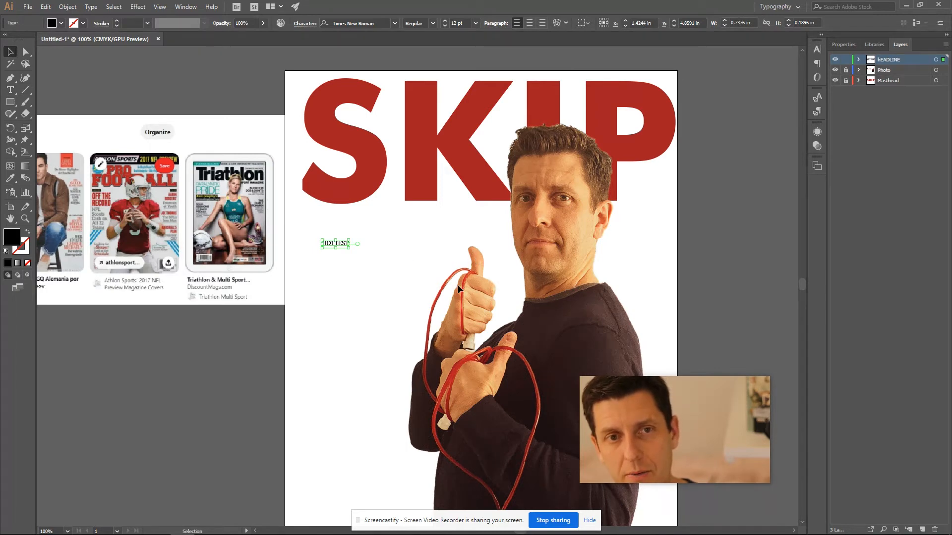
drag(350, 250, 489, 323)
drag(388, 267, 364, 249)
click(390, 325)
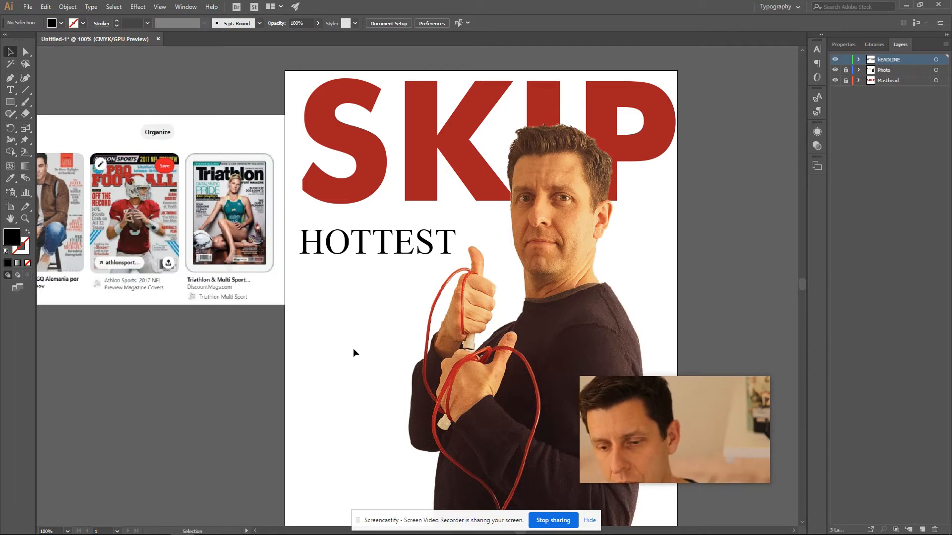
Duplicate the HOTTEST line directly below itself and replace the copy's text with NEW ROPES.
click(354, 254)
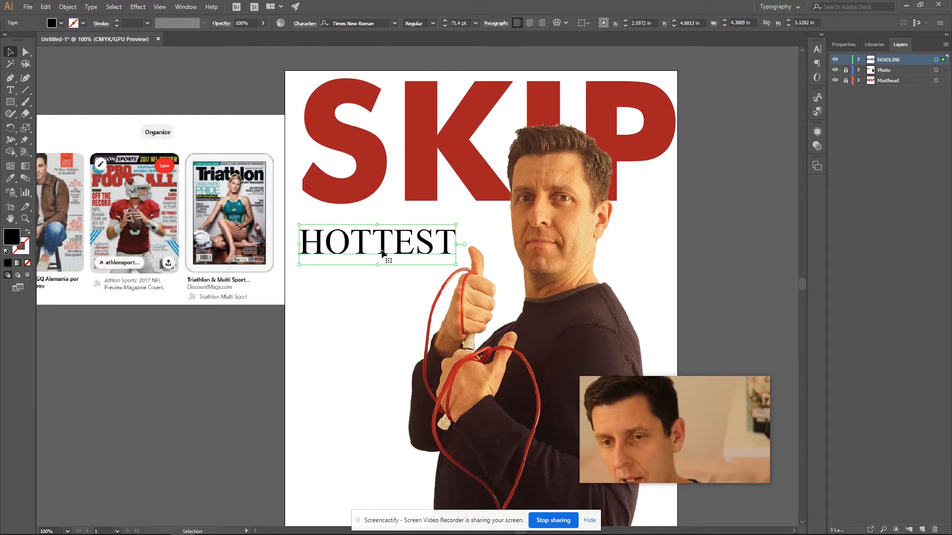
drag(382, 254, 383, 288)
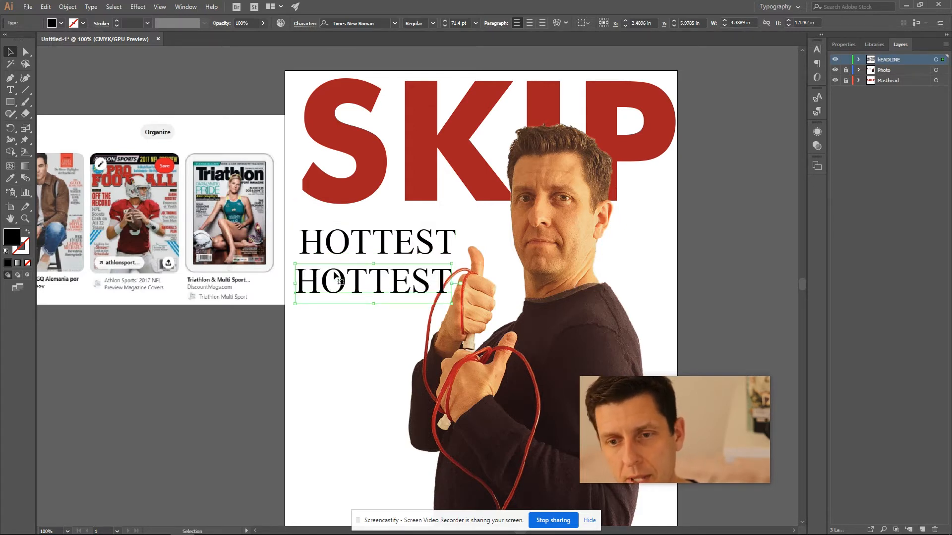
click(10, 90)
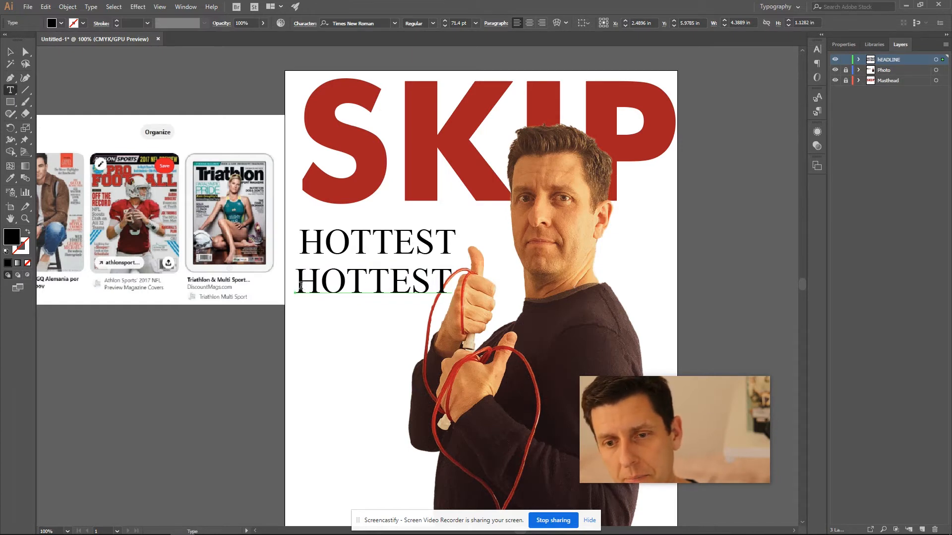
drag(301, 286, 501, 304)
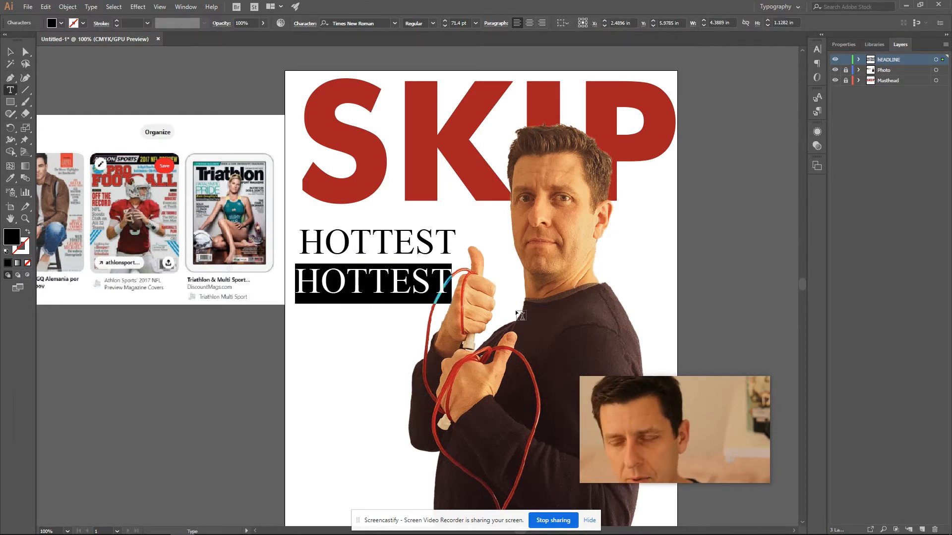
text(NEW ROPES)
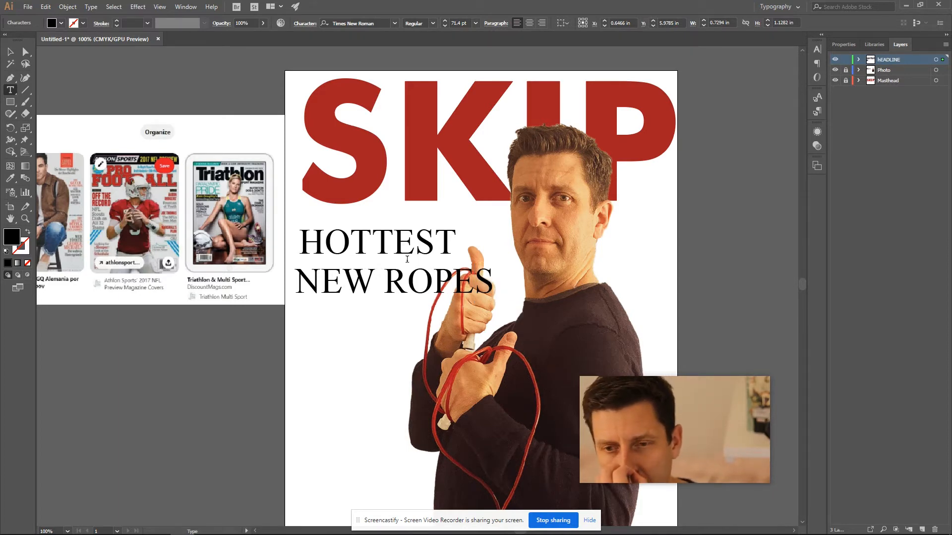
key(Escape)
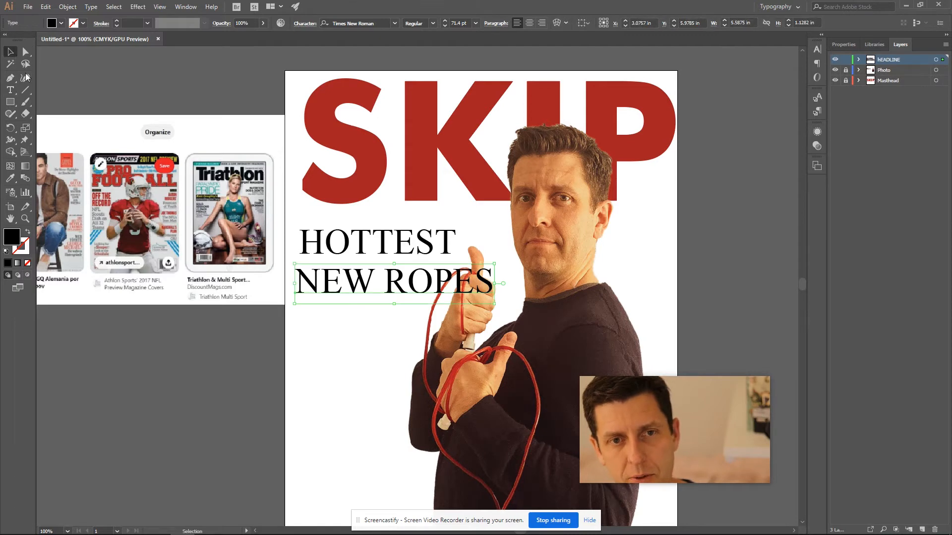
click(351, 390)
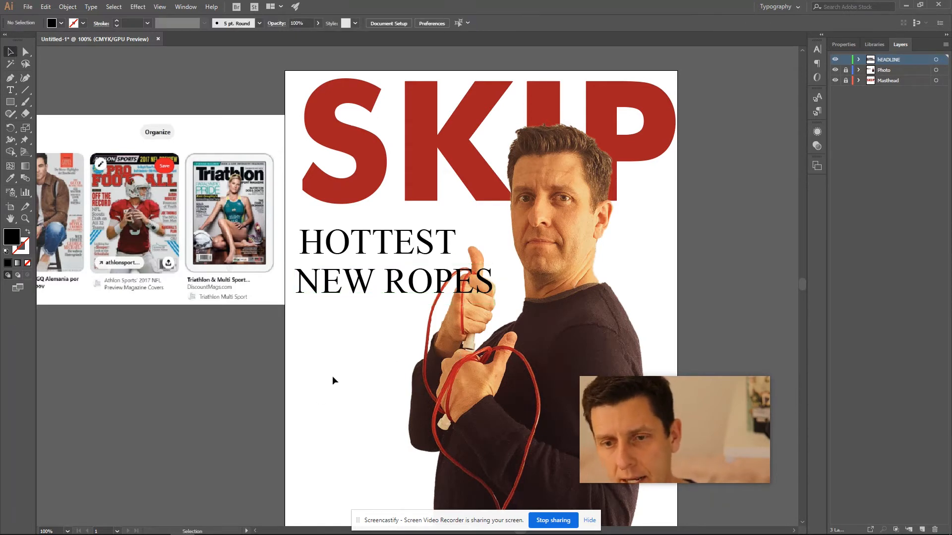
Duplicate the NEW ROPES line below itself and replace the copy's text with OF THE.
click(350, 281)
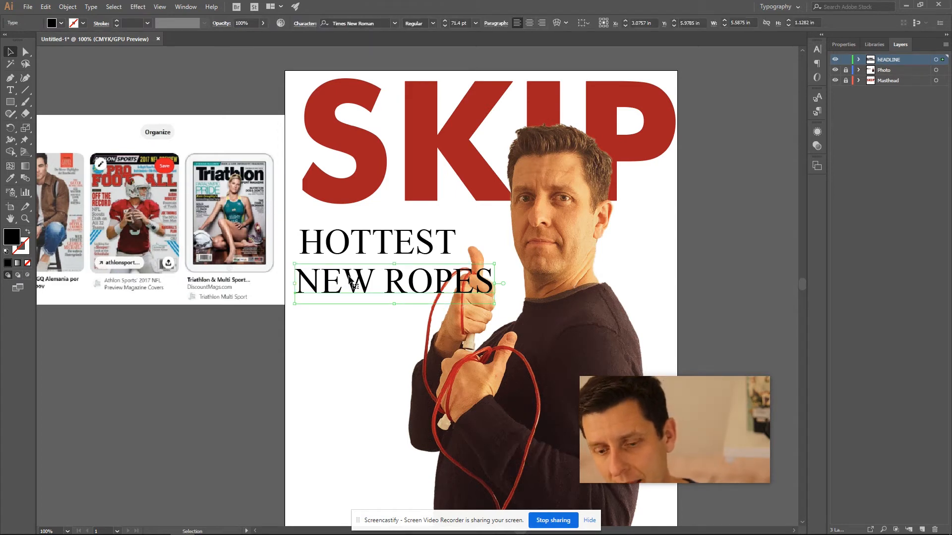
drag(350, 281, 349, 325)
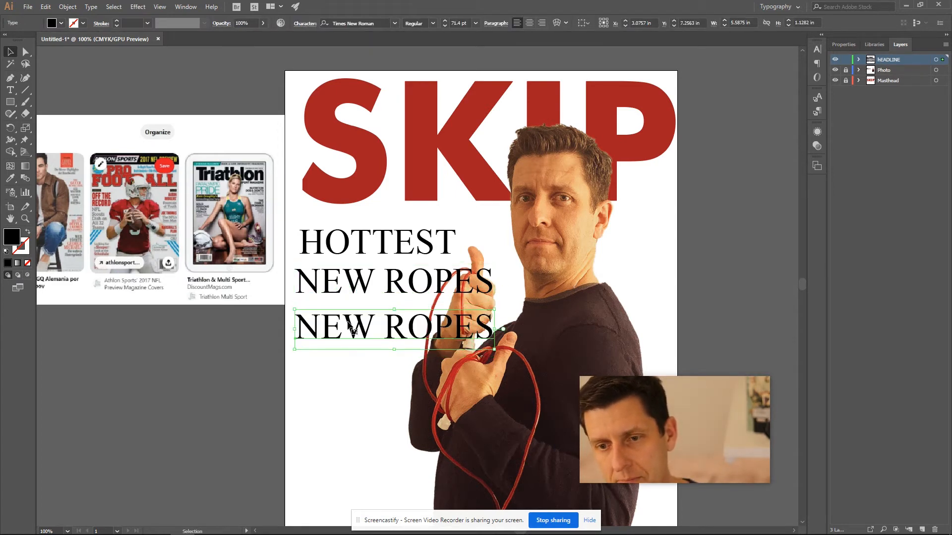
click(12, 91)
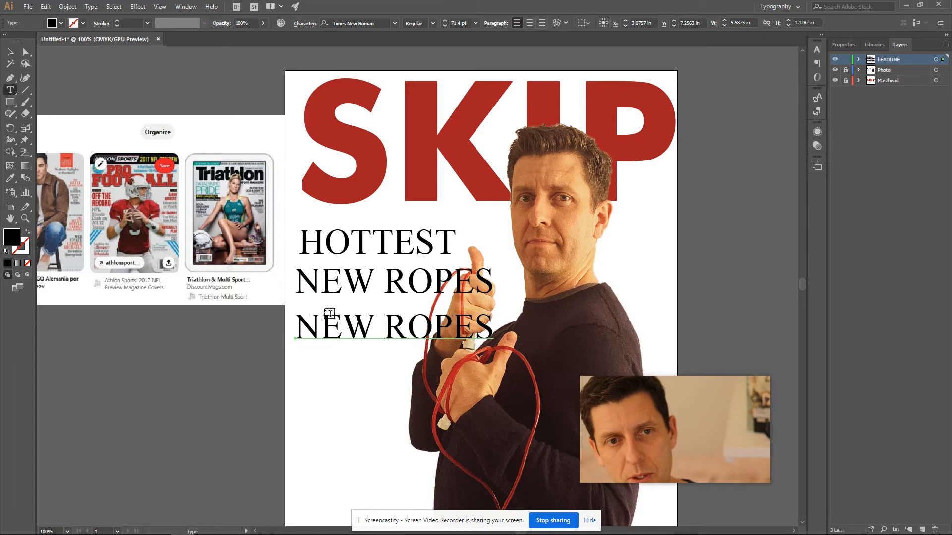
drag(296, 327, 516, 376)
text(OF THE)
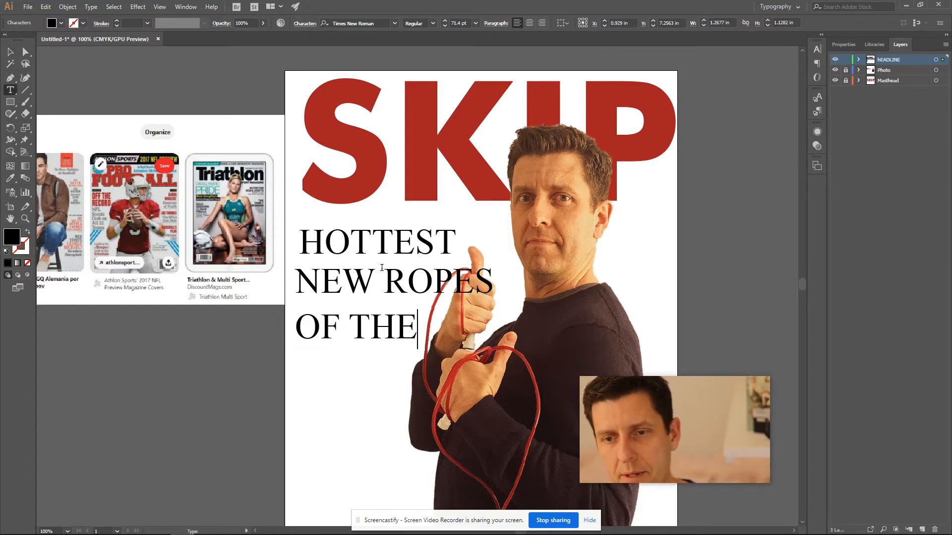
key(Escape)
Duplicate the OF THE line below itself and replace the copy's text with SEASON.
drag(368, 323, 368, 363)
key(t)
drag(299, 366, 505, 407)
text(SESASON)
key(BackSpace)
key(BackSpace)
key(BackSpace)
key(BackSpace)
key(BackSpace)
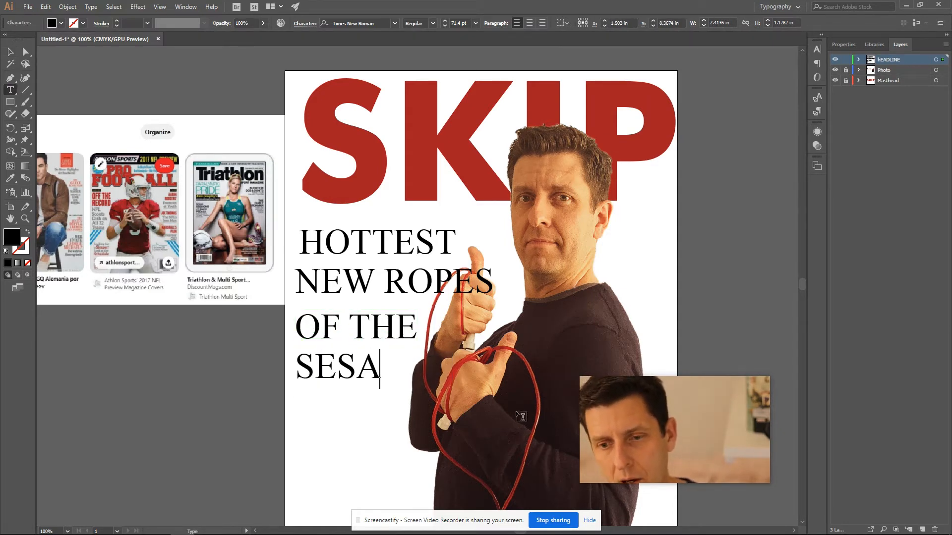
text(ASON)
key(Escape)
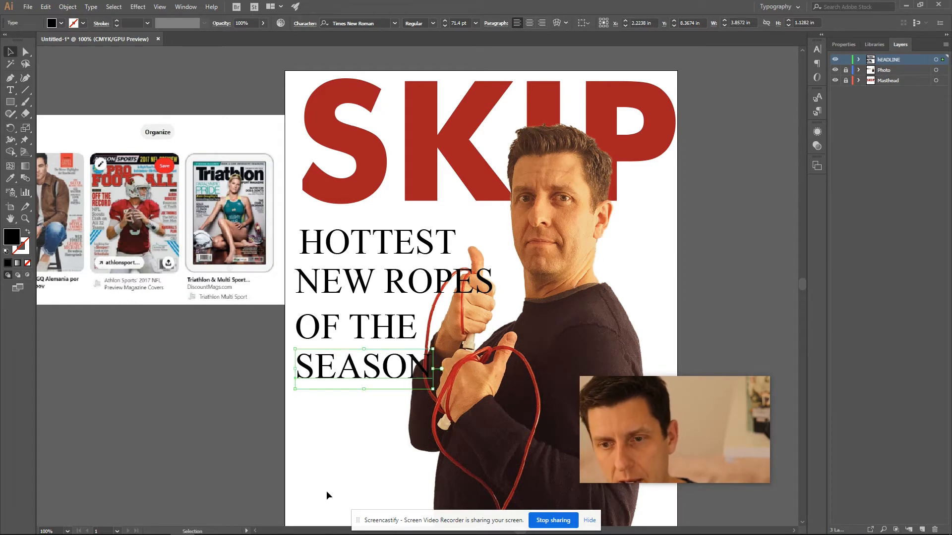
click(339, 465)
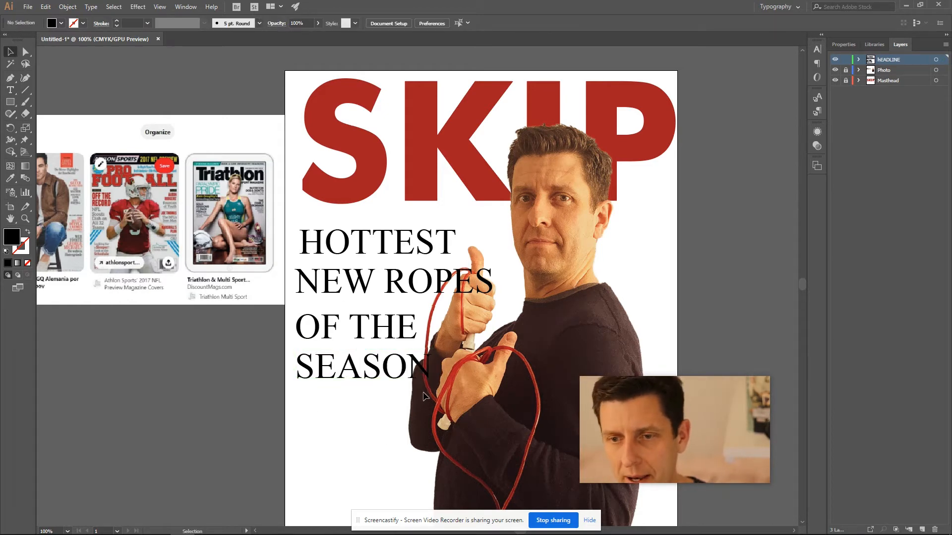
click(388, 238)
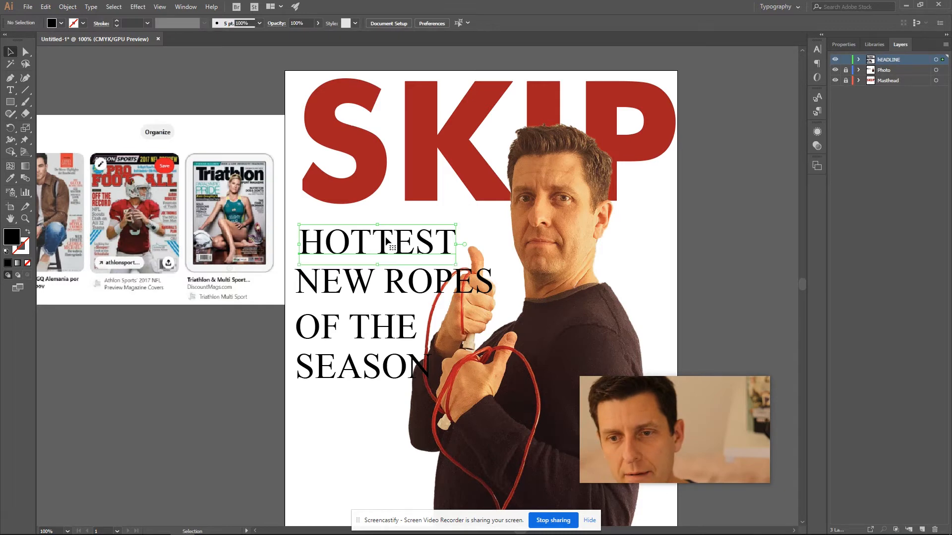
click(374, 279)
click(373, 329)
click(374, 374)
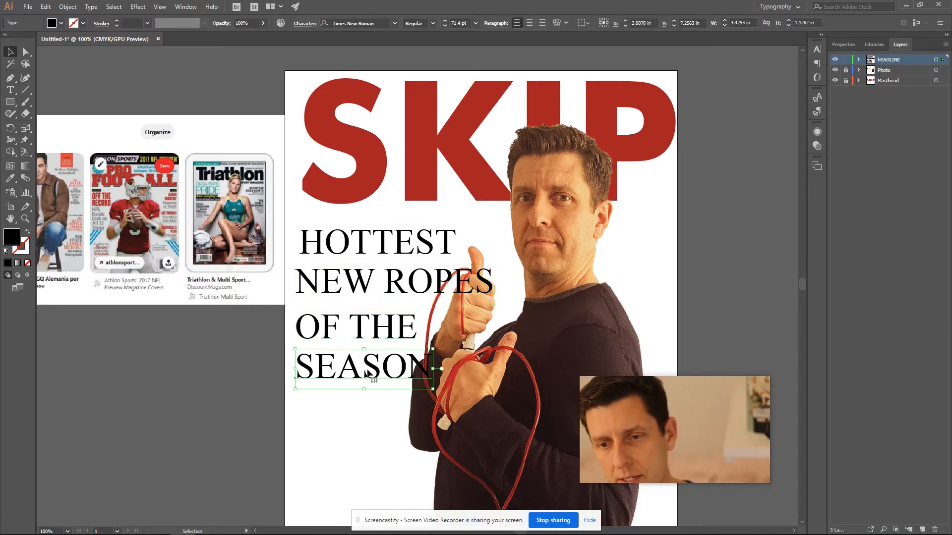
click(385, 331)
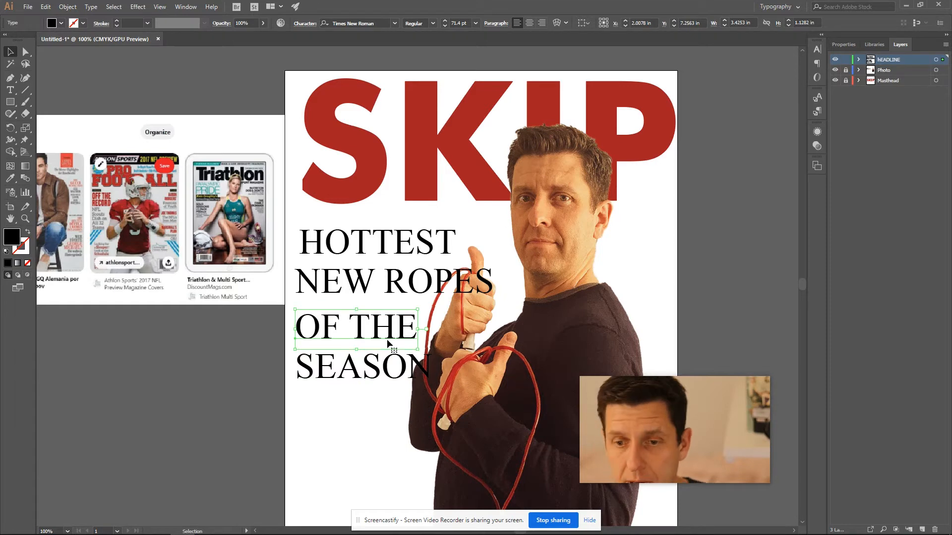
click(400, 428)
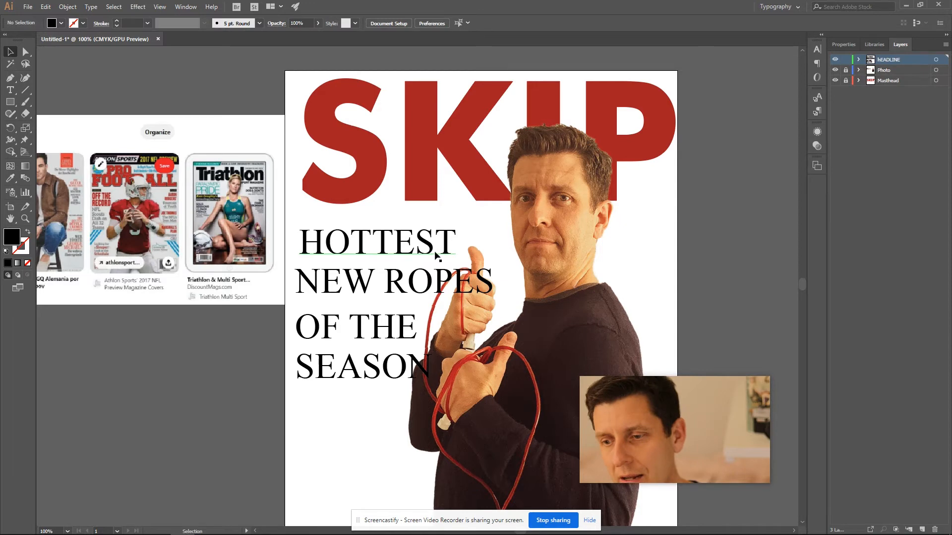
Enlarge HOTTEST slightly, and scale NEW ROPES down to about 57 pt so it sits tightly beneath HOTTEST.
click(371, 240)
drag(455, 227, 471, 221)
click(507, 240)
click(442, 285)
drag(492, 265, 415, 275)
click(507, 270)
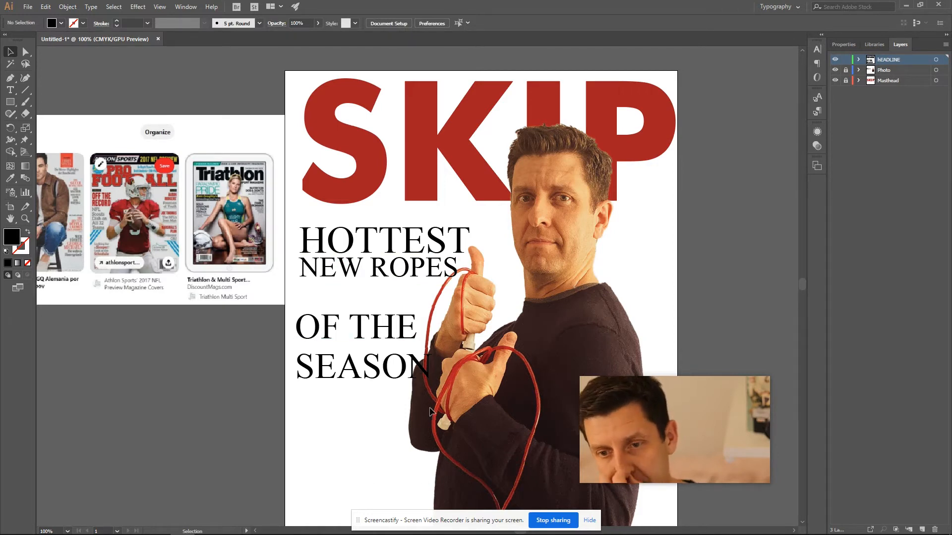
Scale OF THE down to about 38 pt beneath NEW ROPES and move SEASON up directly under it.
click(335, 331)
key(a)
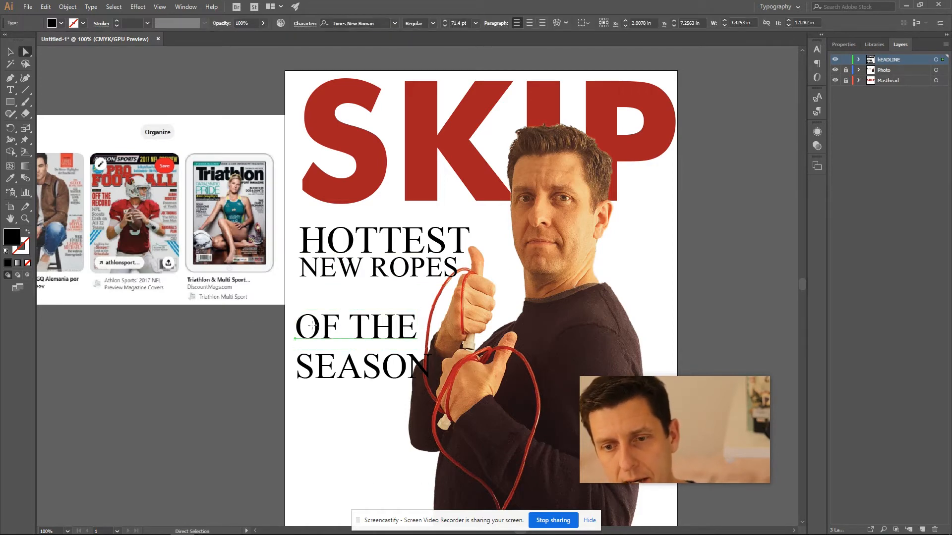
key(v)
drag(296, 311, 318, 287)
click(402, 322)
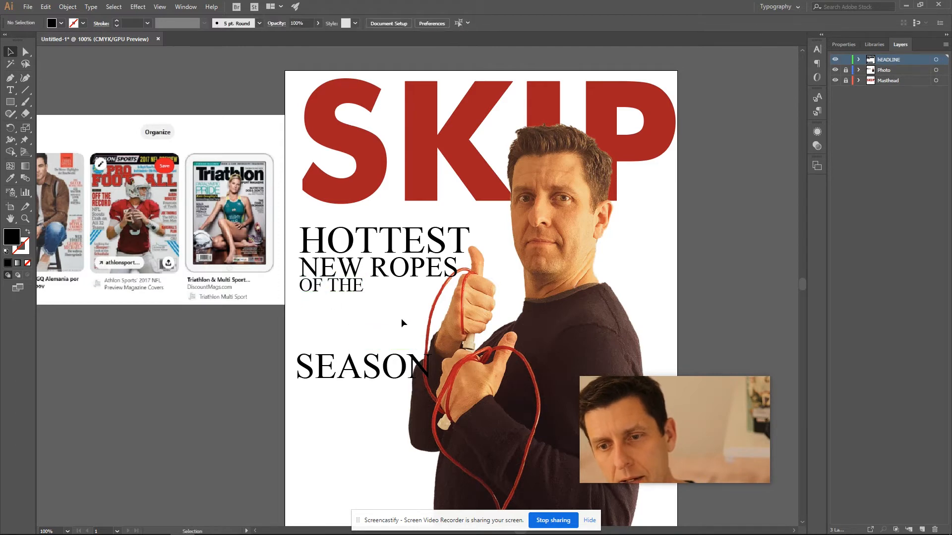
scroll(401, 322, down, 1)
drag(377, 368, 376, 308)
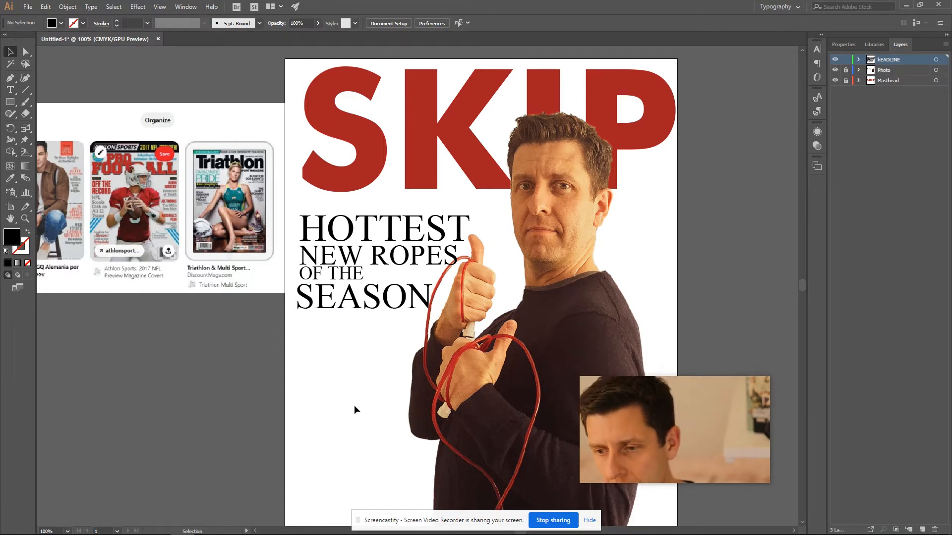
Shrink the NEW ROPES line further and shift it slightly up and left, close under HOTTEST.
scroll(406, 365, up, 2)
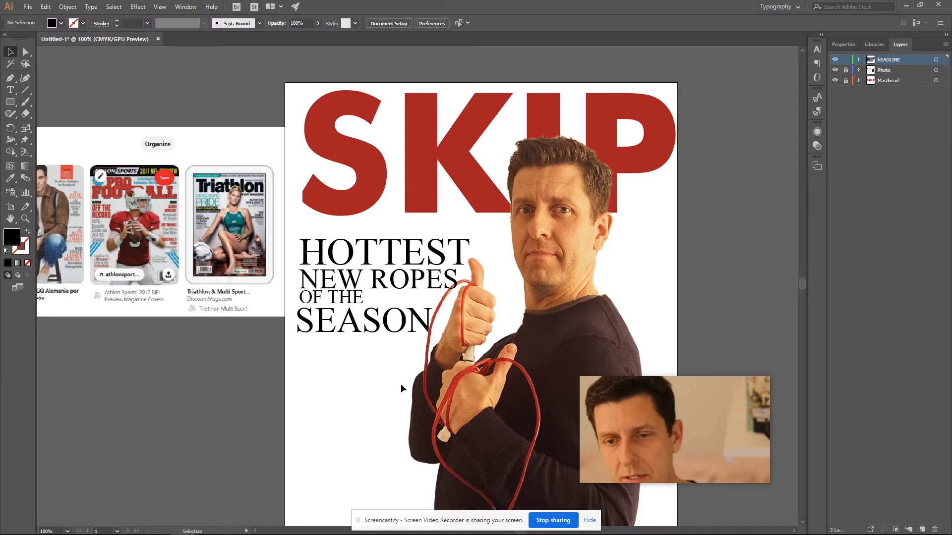
click(449, 279)
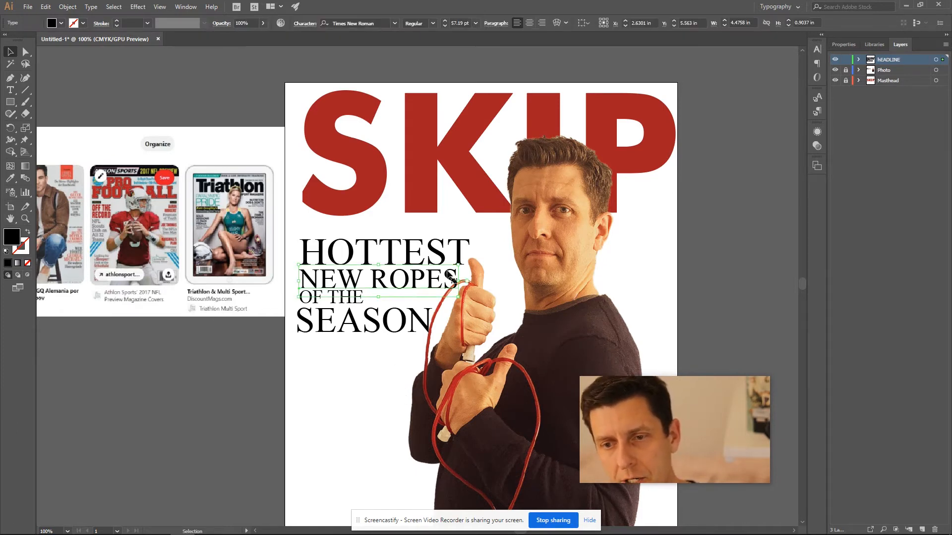
drag(458, 266, 396, 274)
click(389, 344)
Scale OF THE down to about 31 pt and try it at the end of the NEW ROPES line.
drag(335, 303, 476, 271)
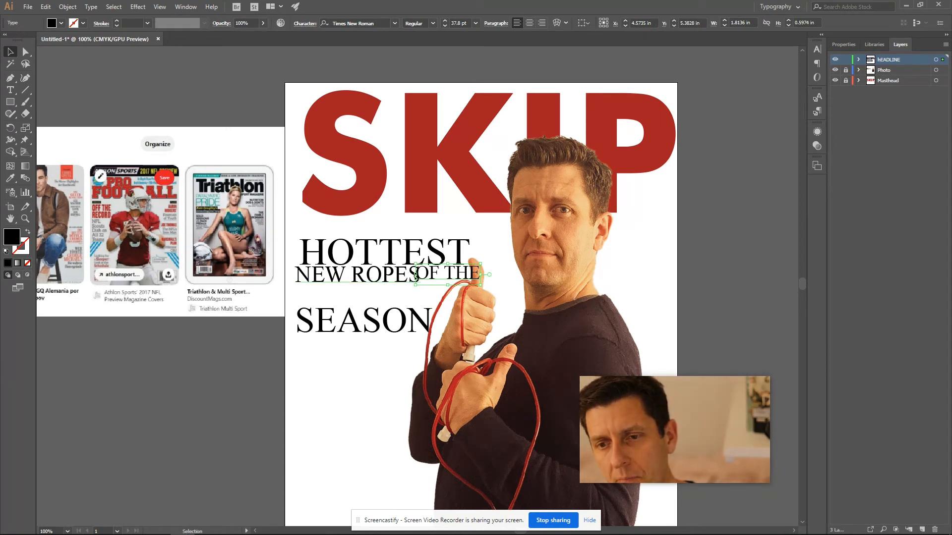
drag(416, 277, 427, 275)
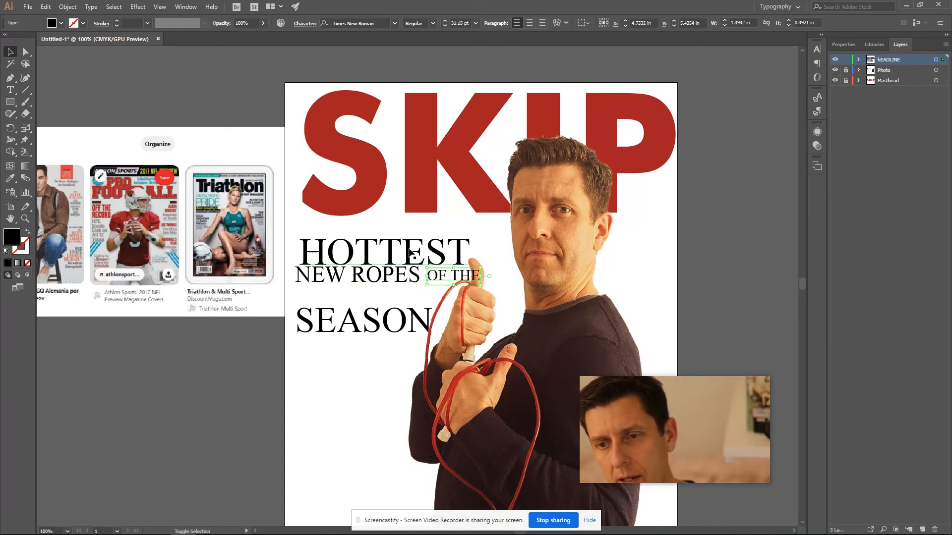
key(shift+Left)
key(shift+Down)
key(Up)
key(Up)
key(Up)
key(Up)
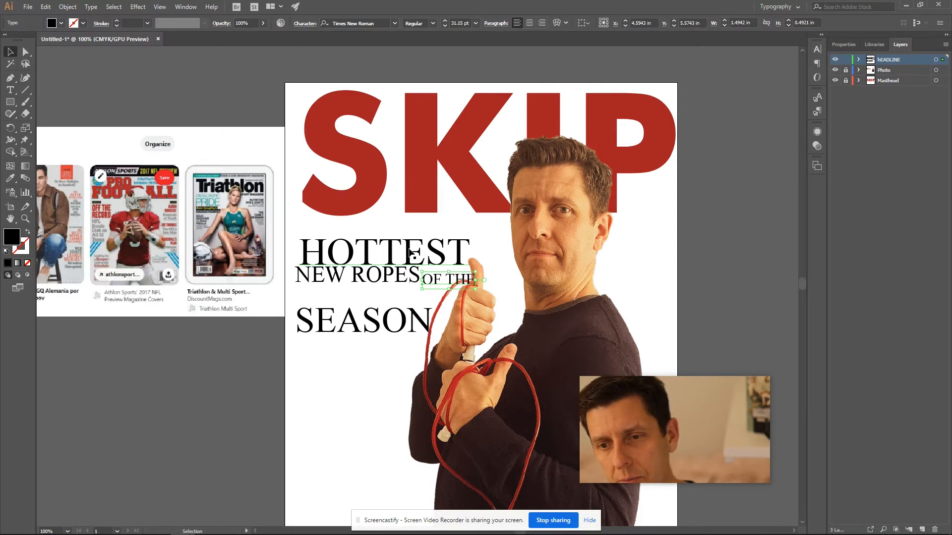
click(402, 291)
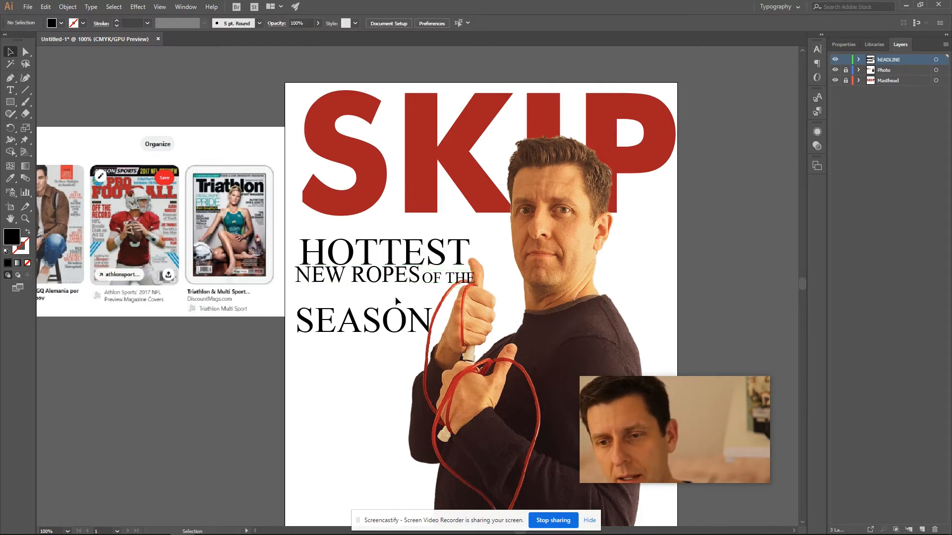
Move OF THE onto its own line beneath NEW ROPES and bring SEASON up close below it.
scroll(427, 341, up, 1)
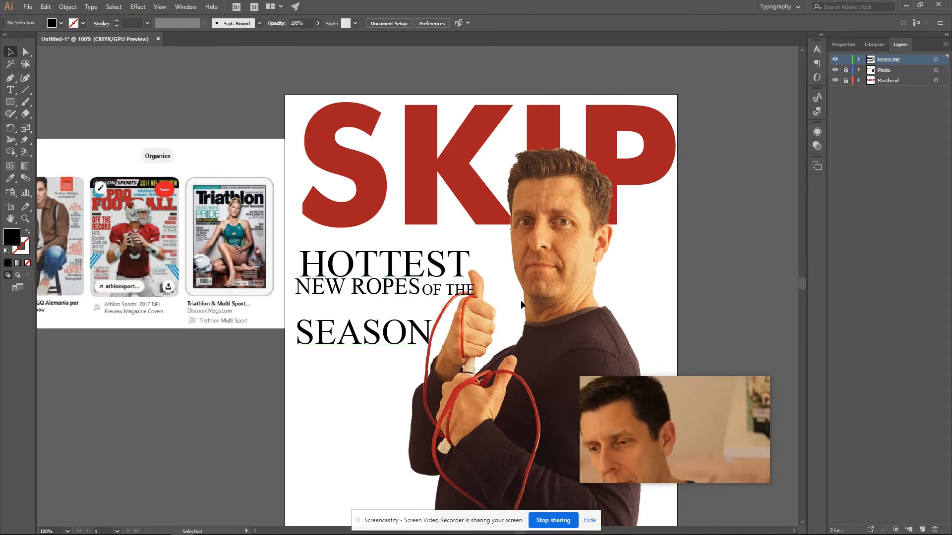
drag(452, 291, 327, 304)
click(397, 397)
mouse_move(342, 345)
mouse_down()
mouse_move(342, 322)
mouse_move(342, 331)
mouse_up()
click(355, 374)
Move HOTTEST slightly left to line up with the left edge of the headline lines below it.
scroll(406, 389, up, 1)
scroll(406, 390, up, 1)
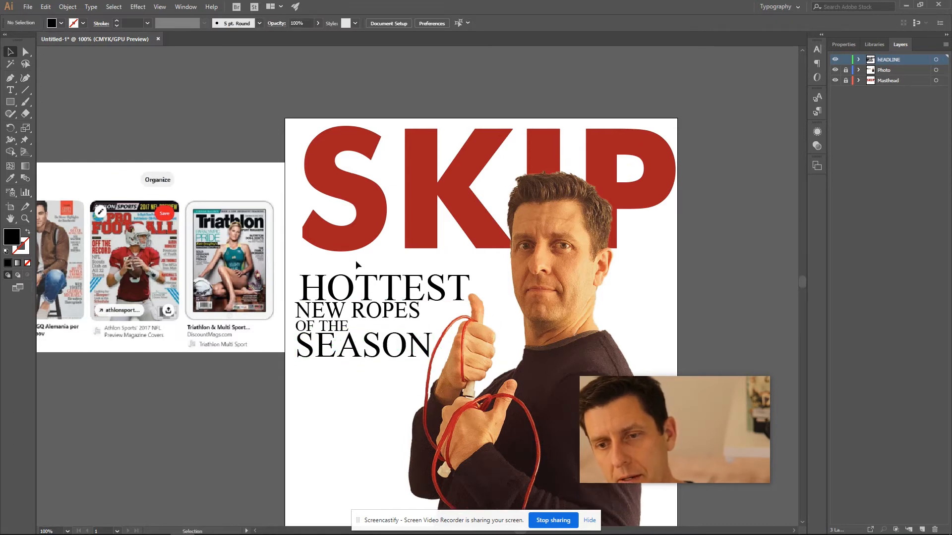
drag(358, 279, 352, 279)
click(384, 415)
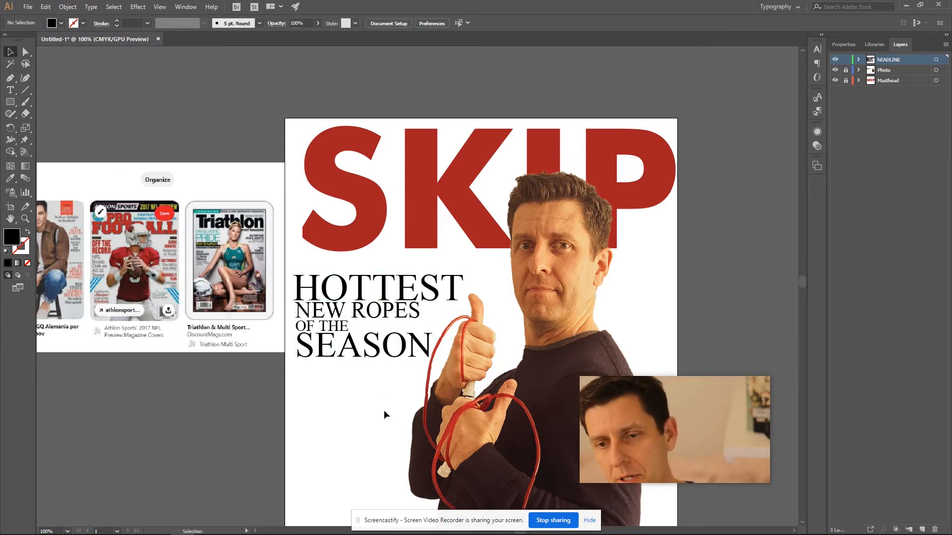
scroll(382, 415, down, 1)
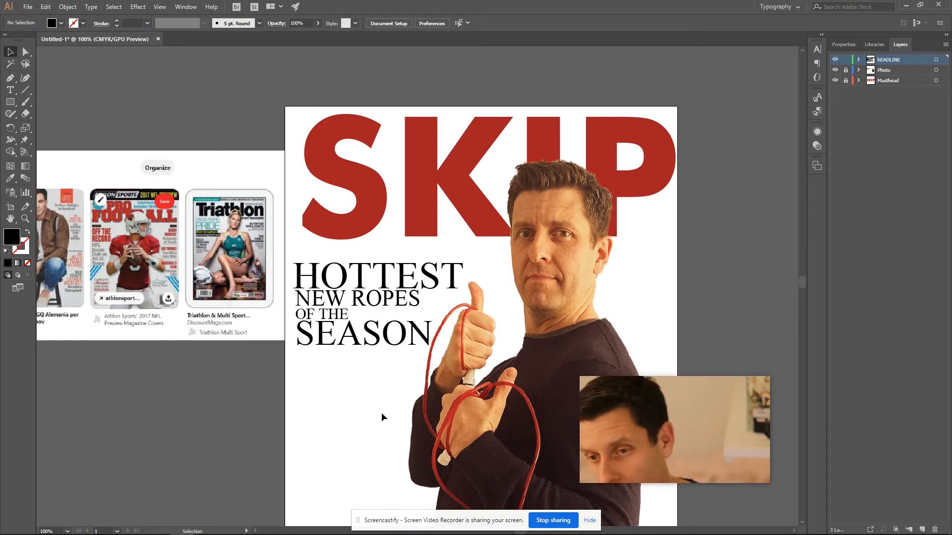
scroll(397, 366, down, 1)
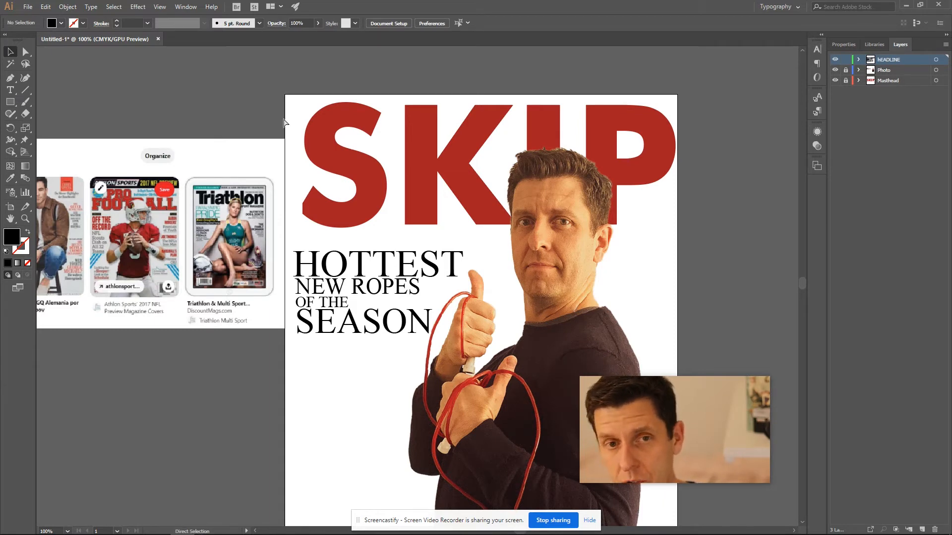
Show the rulers, place a vertical guide just inside the cover's left edge, and align HOTTEST to it.
key(ctrl+r)
drag(42, 87, 295, 148)
key(z)
click(324, 255)
click(376, 299)
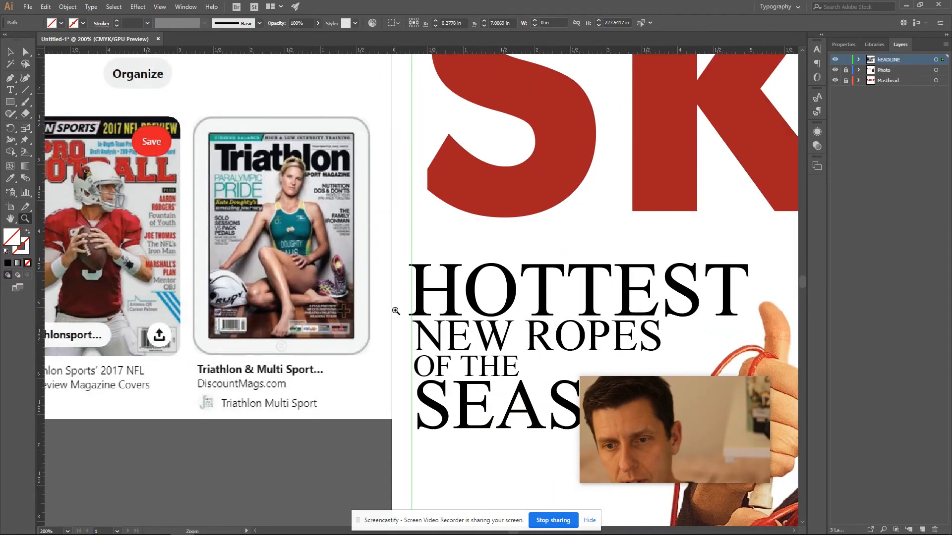
click(453, 301)
key(v)
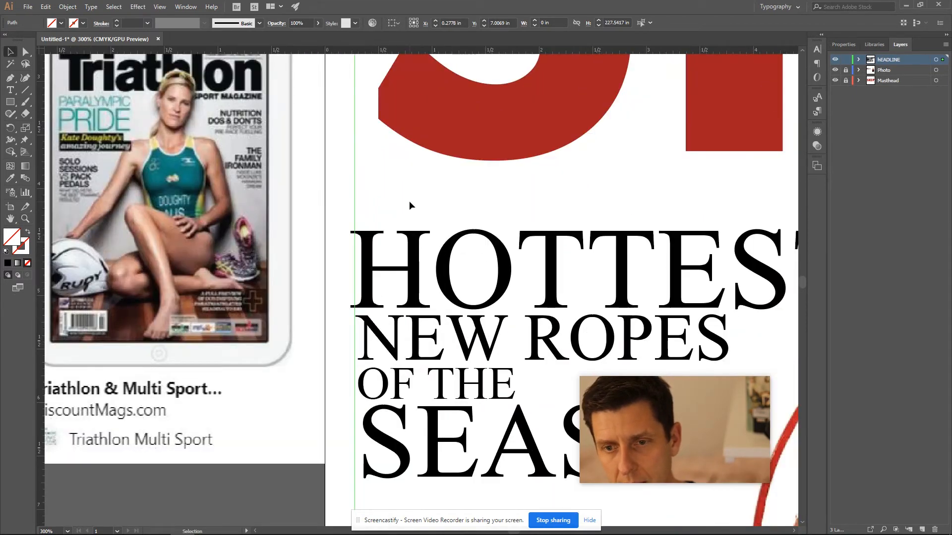
drag(414, 248, 419, 244)
click(400, 210)
Nudge OF THE and SEASON left so their left edges line up with the vertical guide.
click(385, 378)
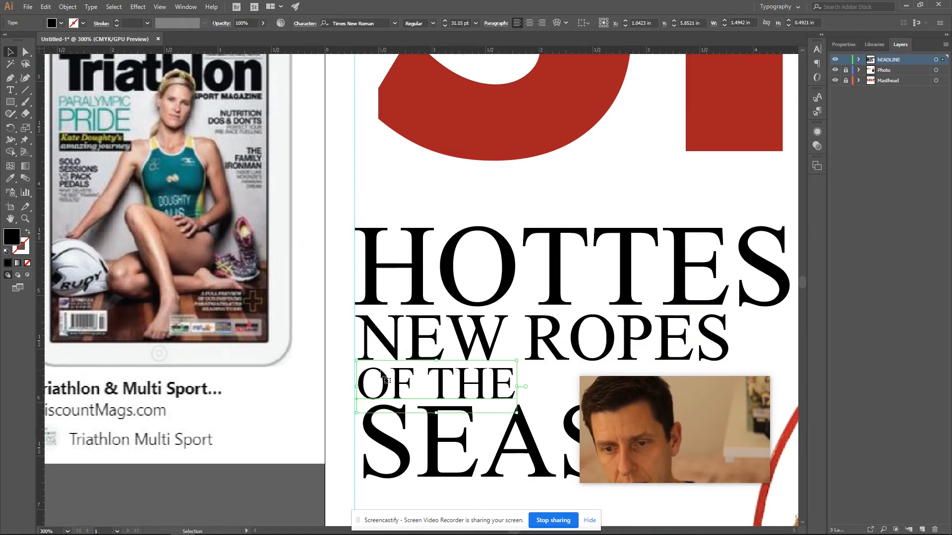
key(Left)
key(Left)
click(336, 448)
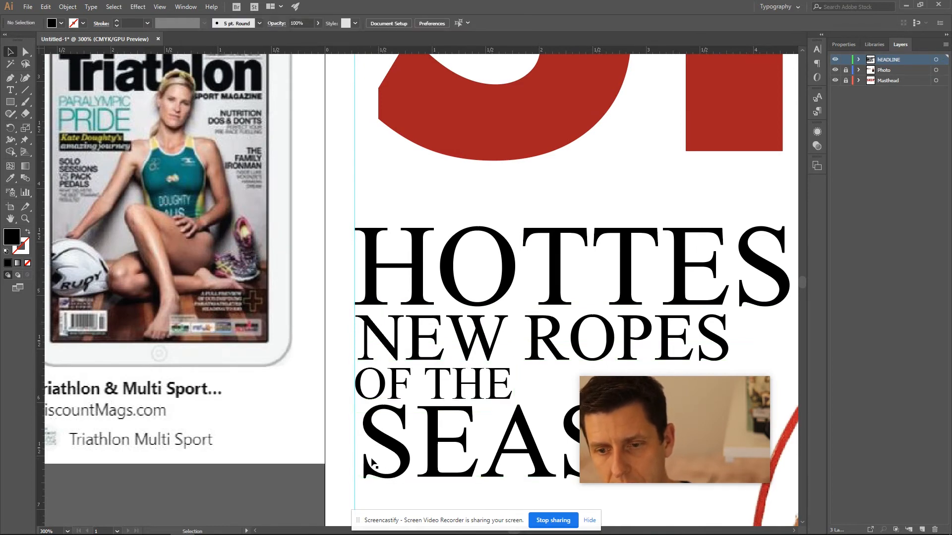
click(387, 450)
key(Left)
key(Left)
key(Left)
key(Left)
key(Left)
key(Left)
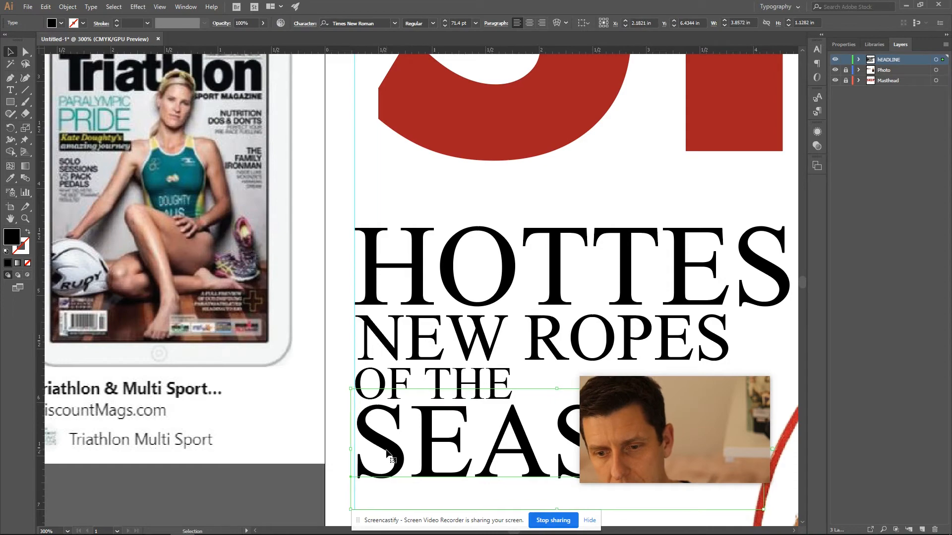
click(335, 384)
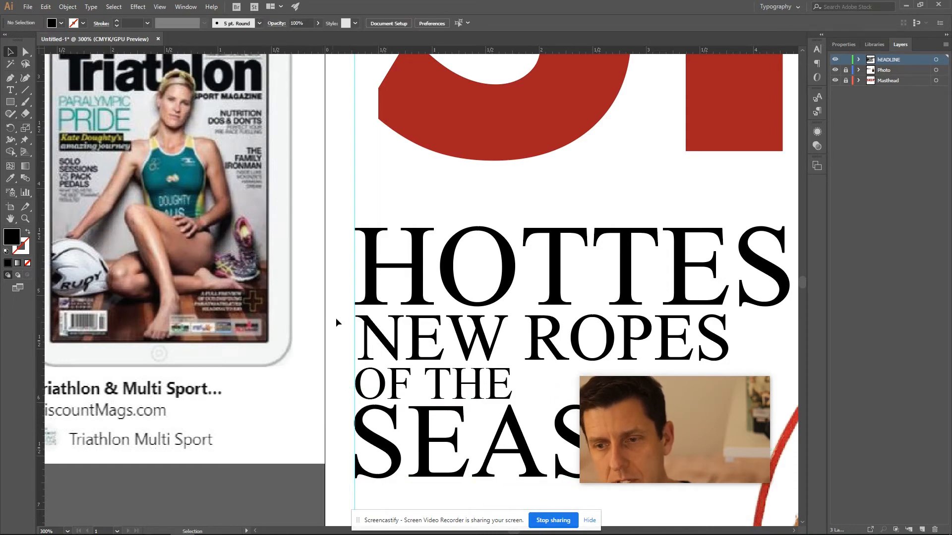
Move SEASON down to free up space and enlarge NEW ROPES to about 60.5 pt, matching the width of HOTTEST.
key(ctrl+minus)
key(ctrl+minus)
key(ctrl+minus)
key(ctrl+minus)
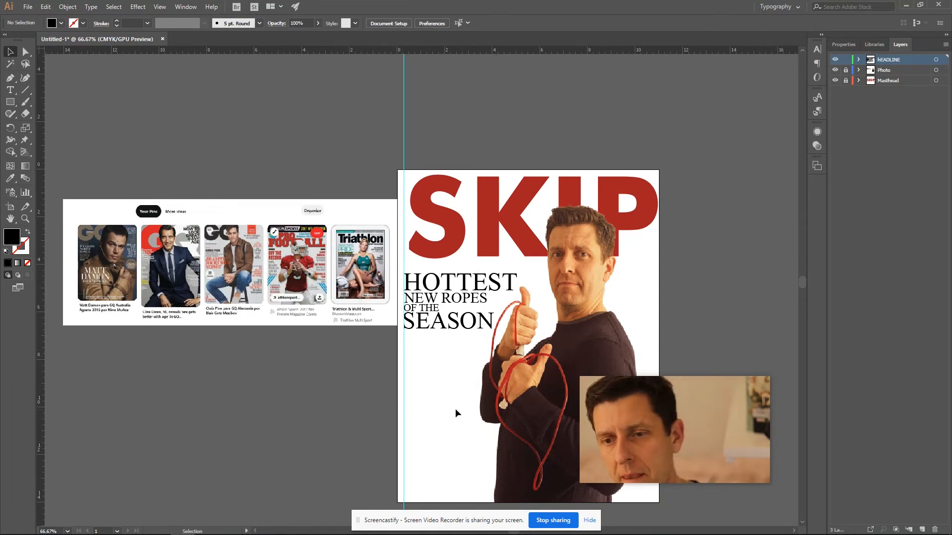
scroll(443, 405, down, 3)
scroll(443, 406, up, 3)
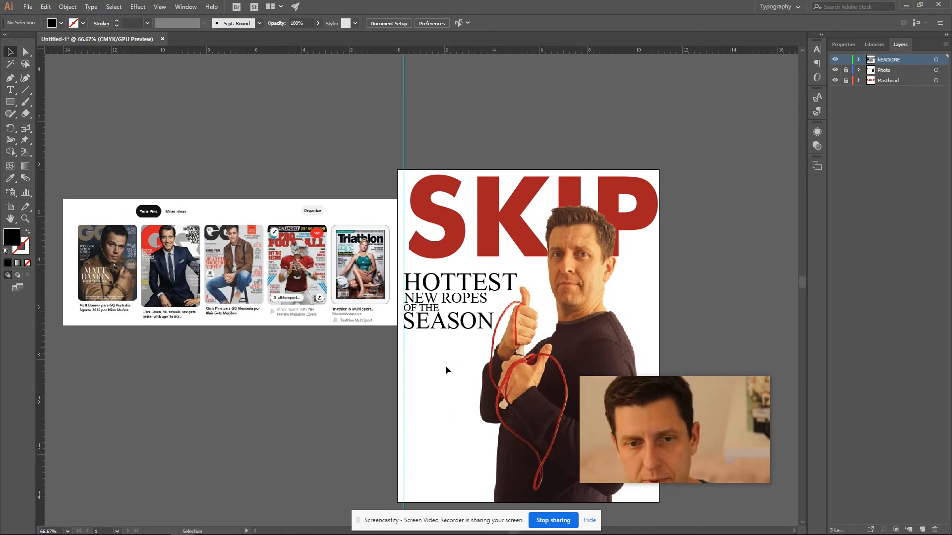
scroll(455, 367, up, 1)
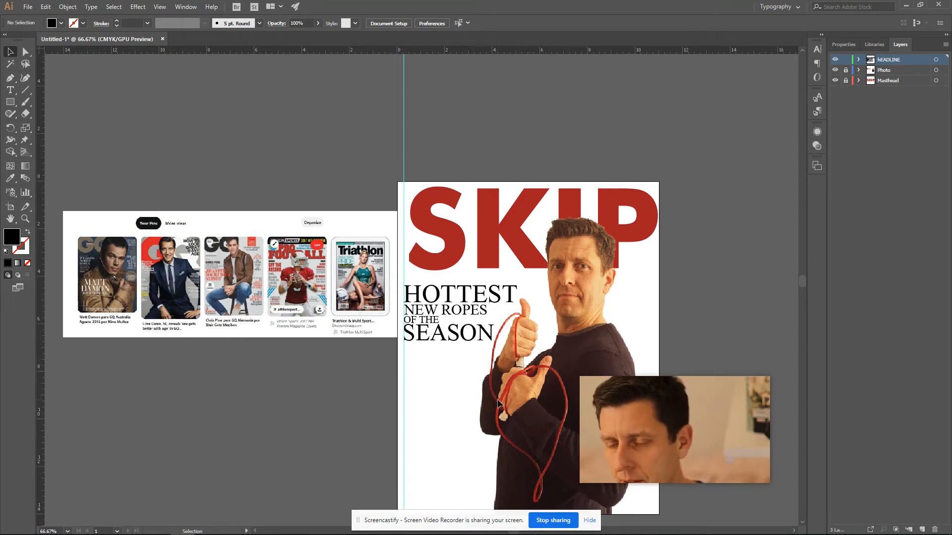
scroll(463, 384, down, 1)
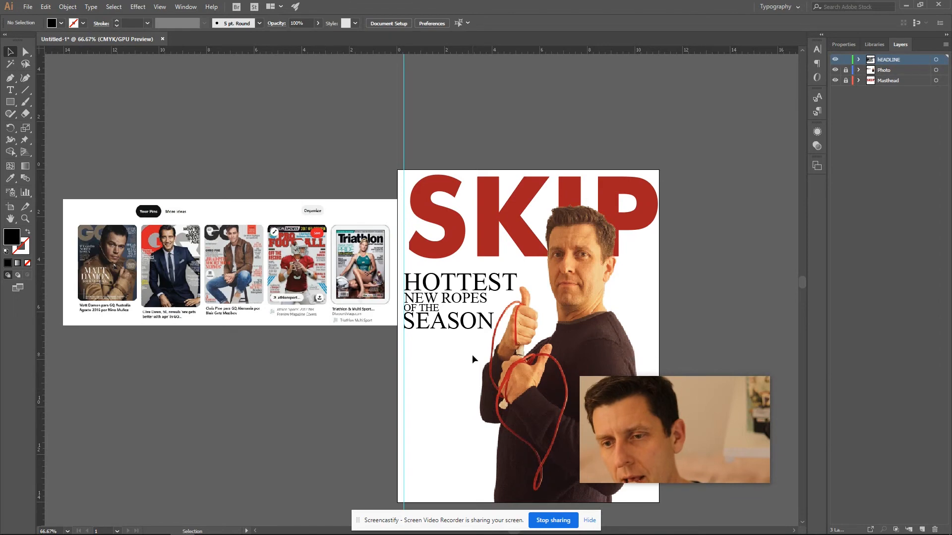
click(463, 325)
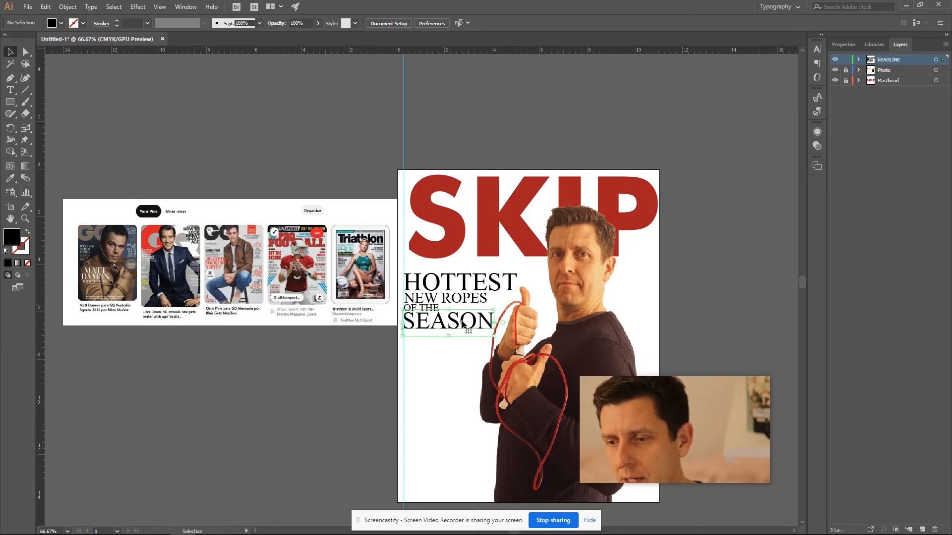
drag(465, 324, 464, 357)
drag(462, 301, 483, 293)
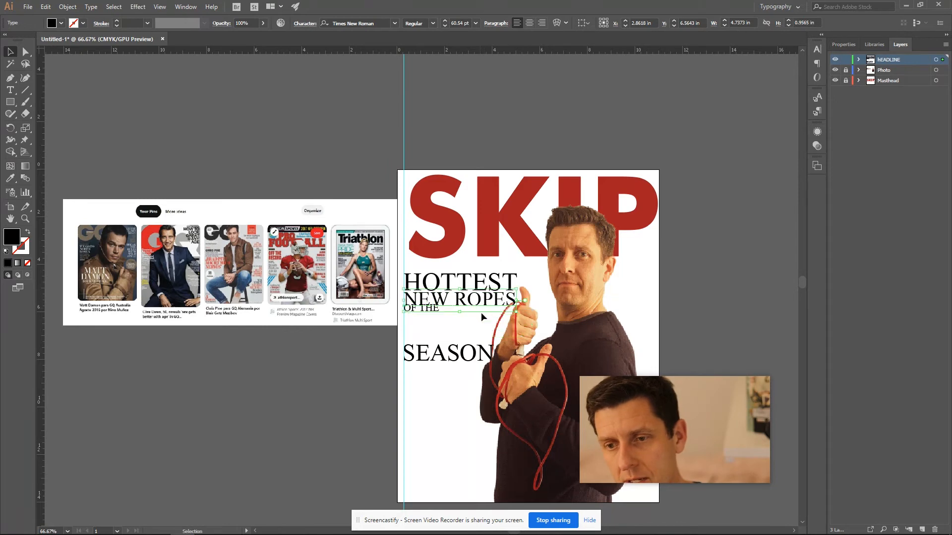
click(532, 308)
Lower OF THE slightly, copy its type style to SEASON with the Eyedropper, and place SEASON beside it on the same line.
drag(427, 308, 428, 312)
drag(425, 351, 430, 330)
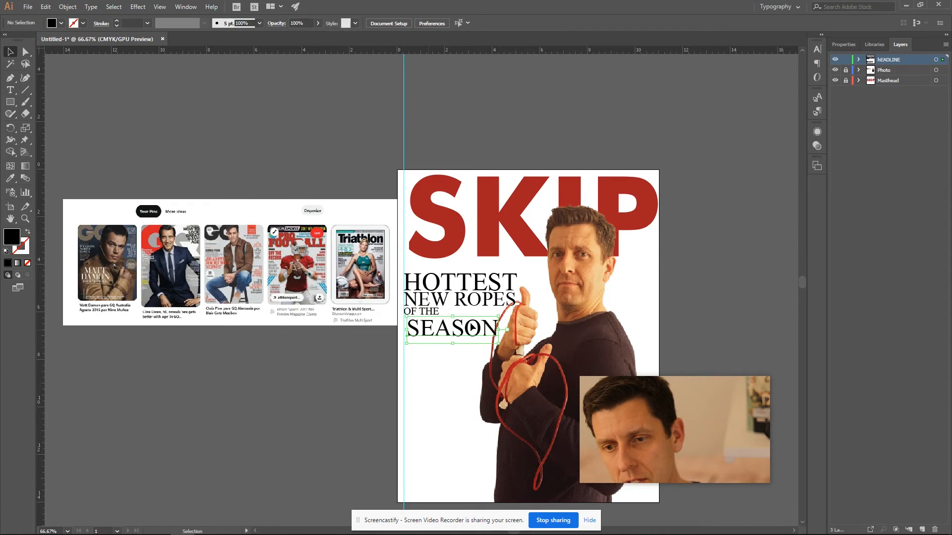
key(i)
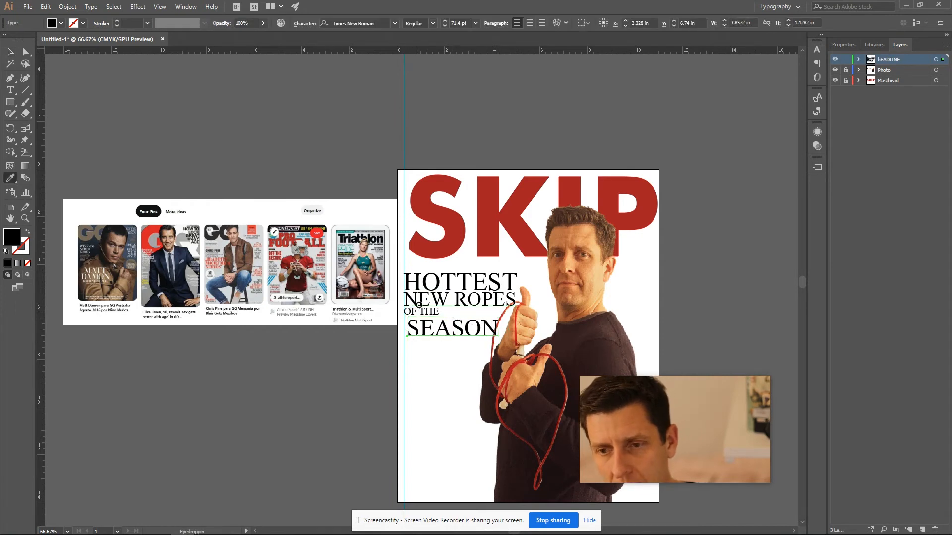
click(423, 310)
key(v)
drag(428, 331, 465, 311)
click(454, 364)
scroll(454, 364, up, 1)
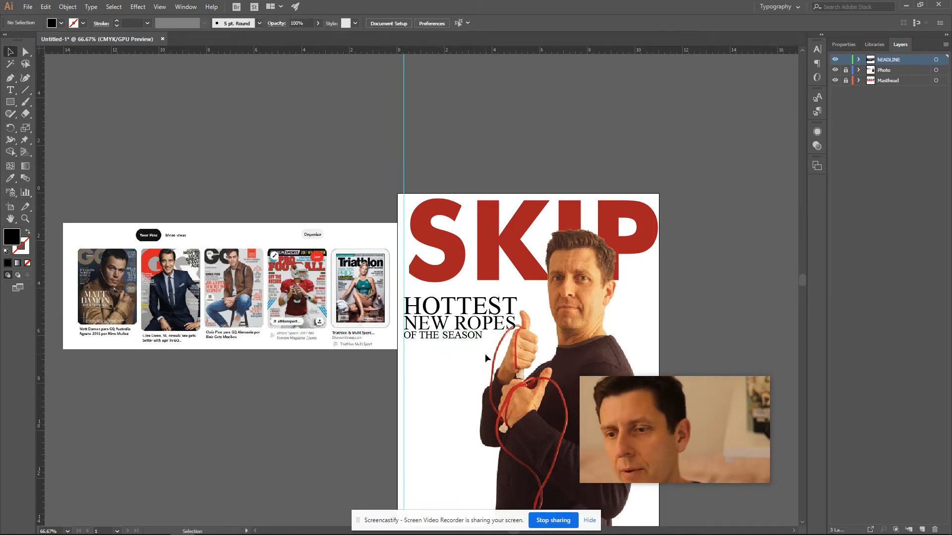
Enlarge HOTTEST to about 85 pt, keeping its lower-left corner on the guide.
click(496, 309)
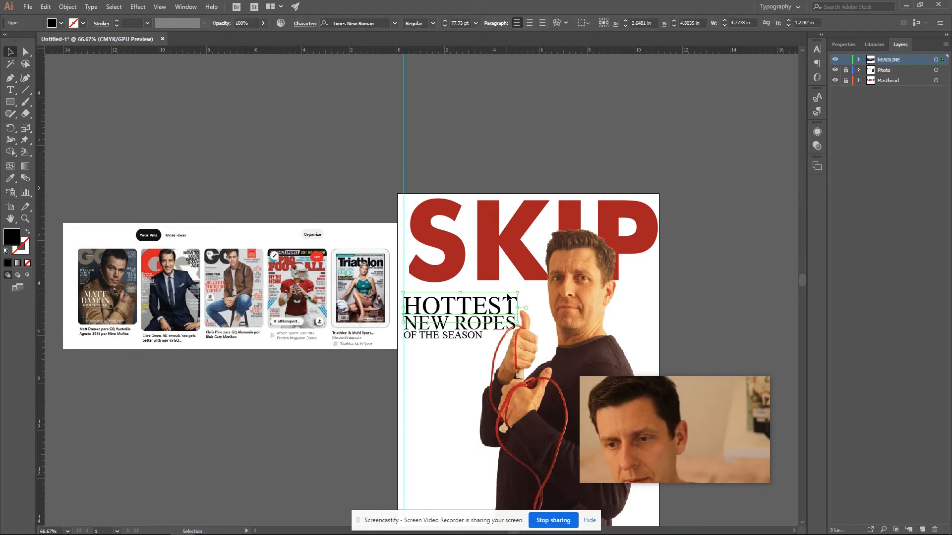
drag(517, 293, 528, 287)
click(463, 420)
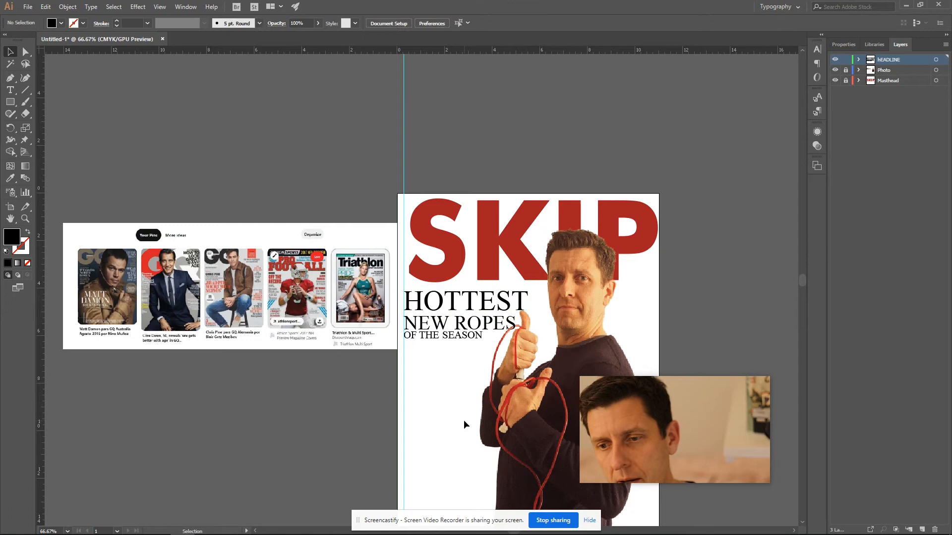
Scale NEW ROPES down to about 57.6 pt and nudge it up closer beneath HOTTEST.
scroll(463, 421, down, 1)
key(ctrl+plus)
key(ctrl+plus)
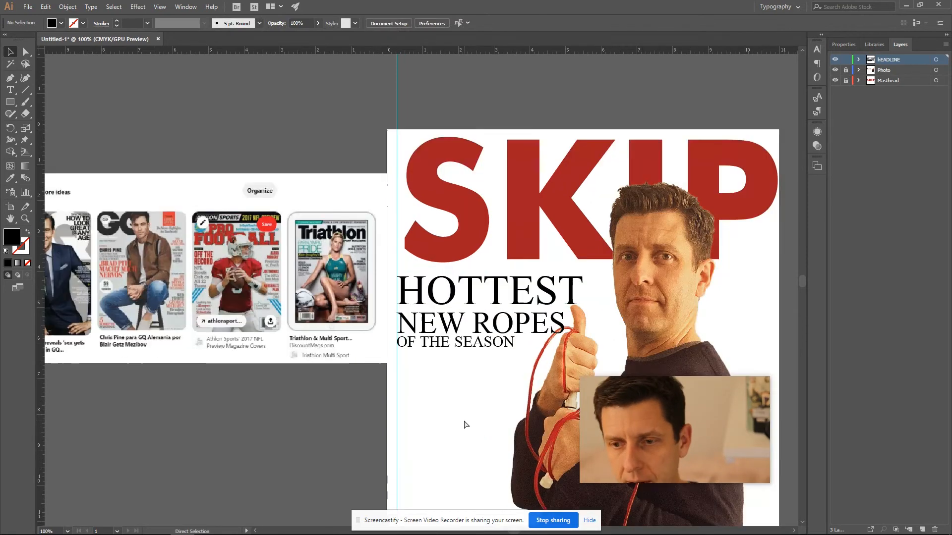
drag(529, 415, 487, 359)
click(594, 267)
drag(593, 266, 586, 265)
key(shift+Up)
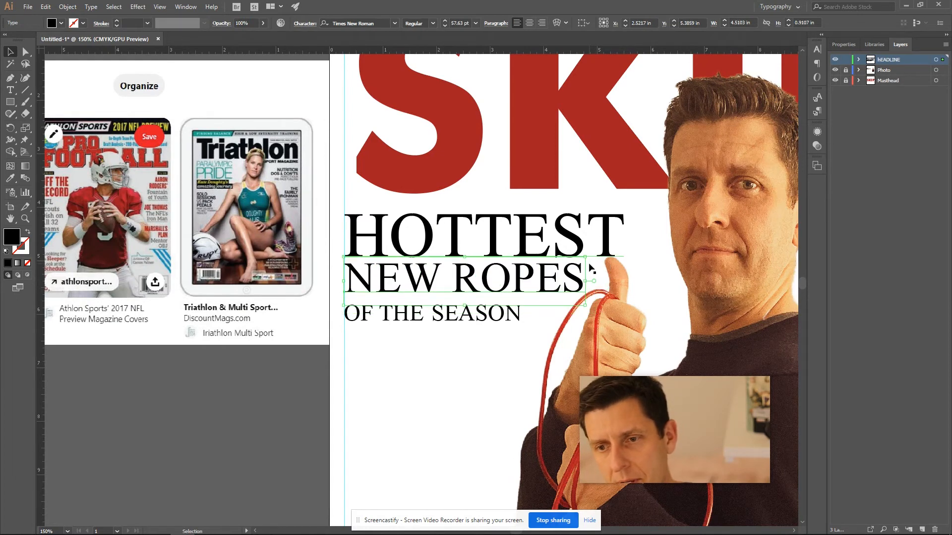
click(492, 414)
Nudge OF THE and SEASON up together, closer beneath NEW ROPES.
mouse_move(459, 318)
mouse_down()
mouse_move(456, 310)
mouse_move(456, 320)
mouse_up()
shift+click(420, 318)
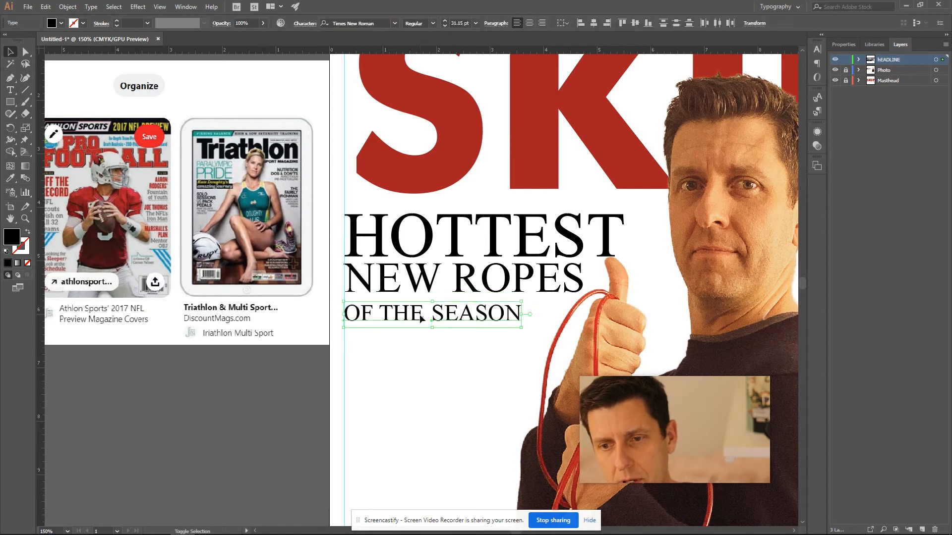
key(shift+Up)
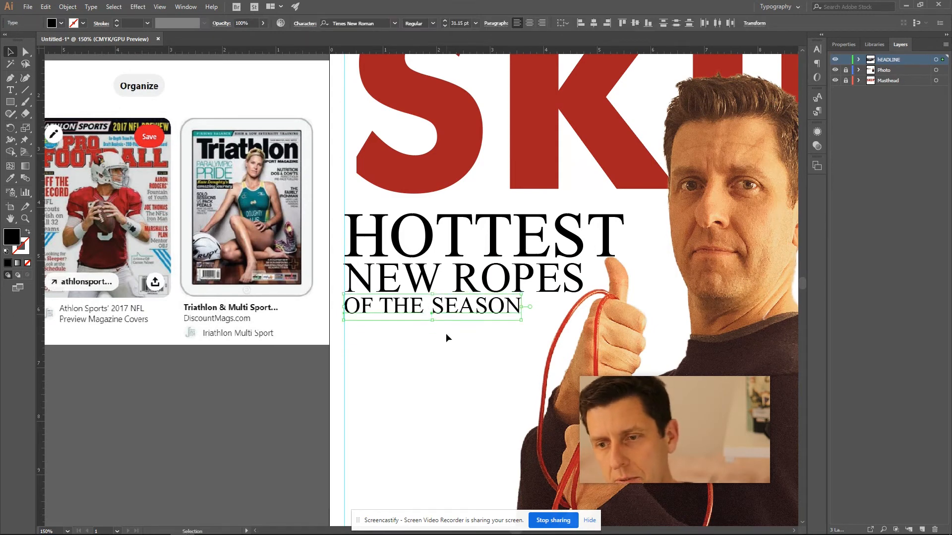
click(445, 333)
scroll(468, 393, up, 1)
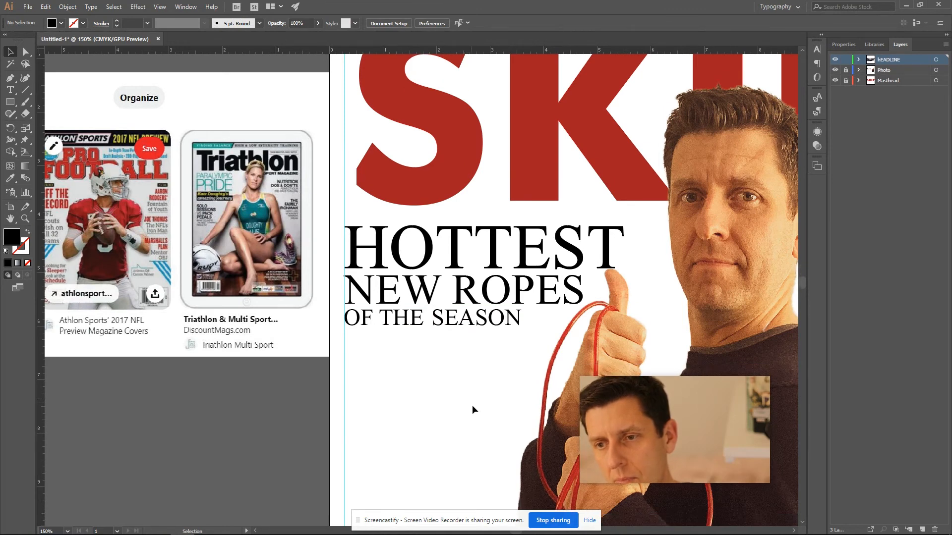
Display the type properties of the headline lines, ending with HOTTEST selected.
click(446, 325)
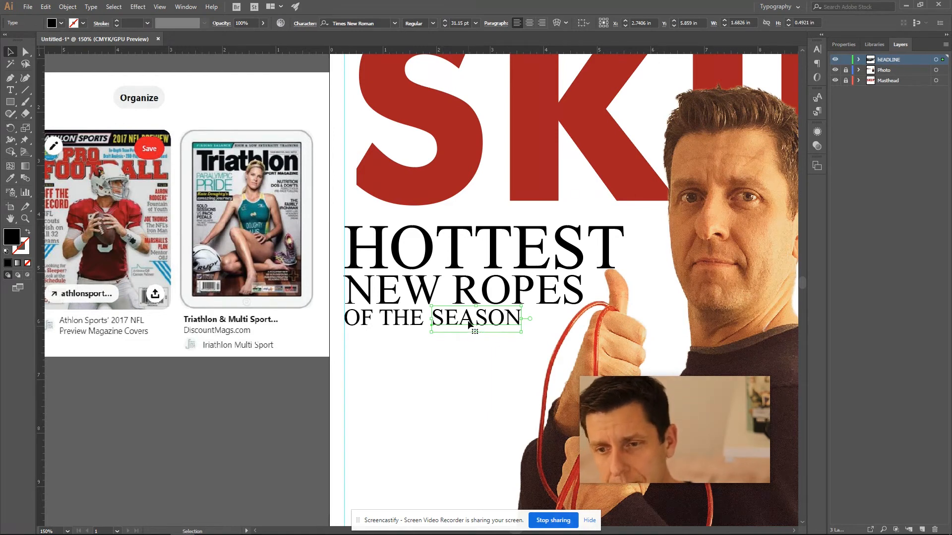
scroll(470, 392, down, 1)
scroll(469, 391, up, 2)
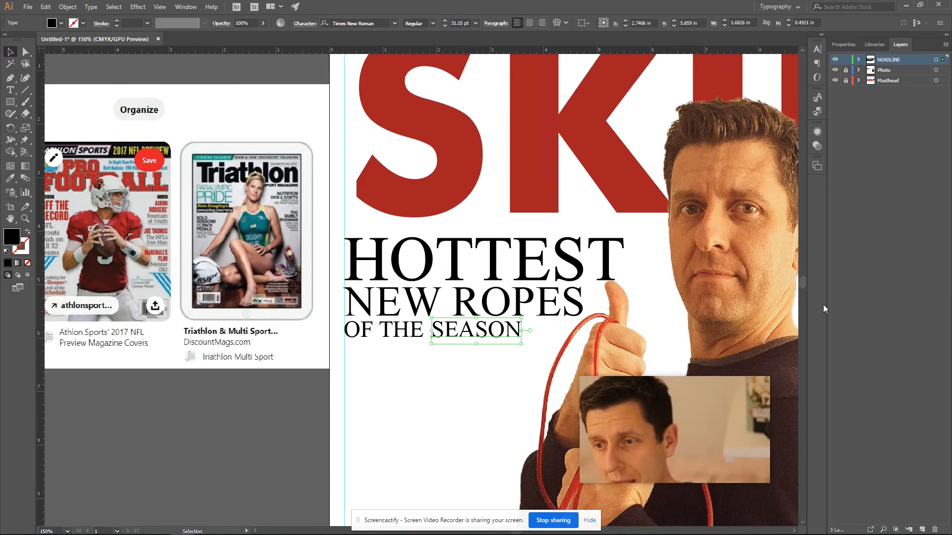
click(852, 46)
click(529, 268)
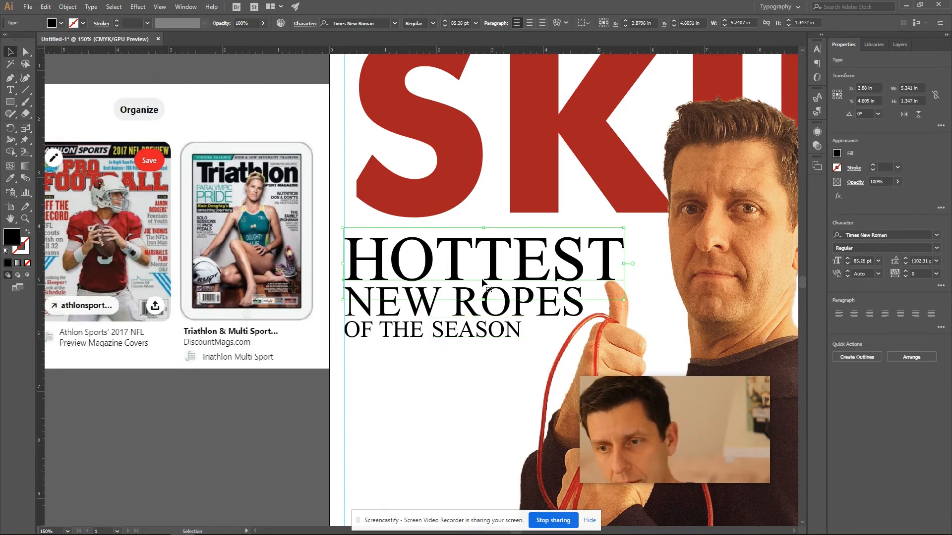
click(432, 304)
click(436, 356)
click(506, 268)
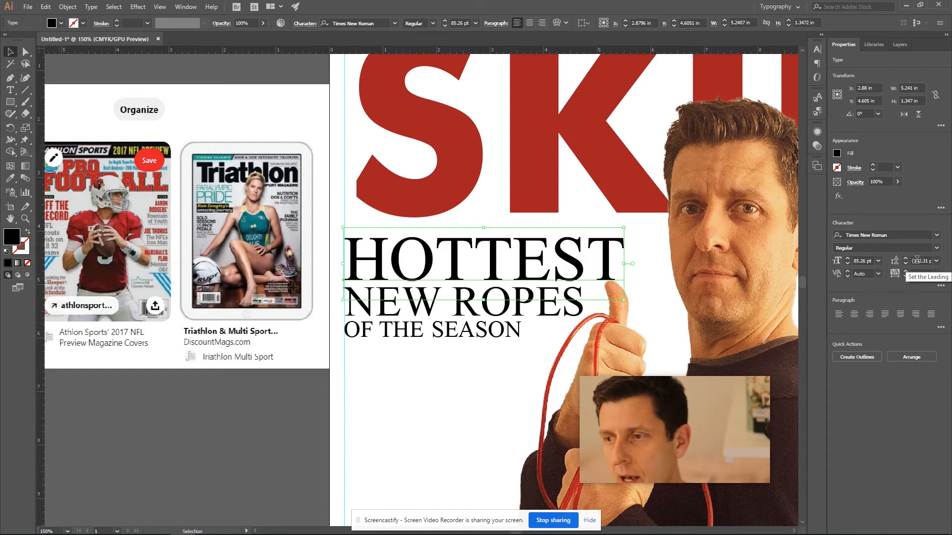
Try widening the tracking of HOTTEST to 100.
click(905, 272)
click(905, 272)
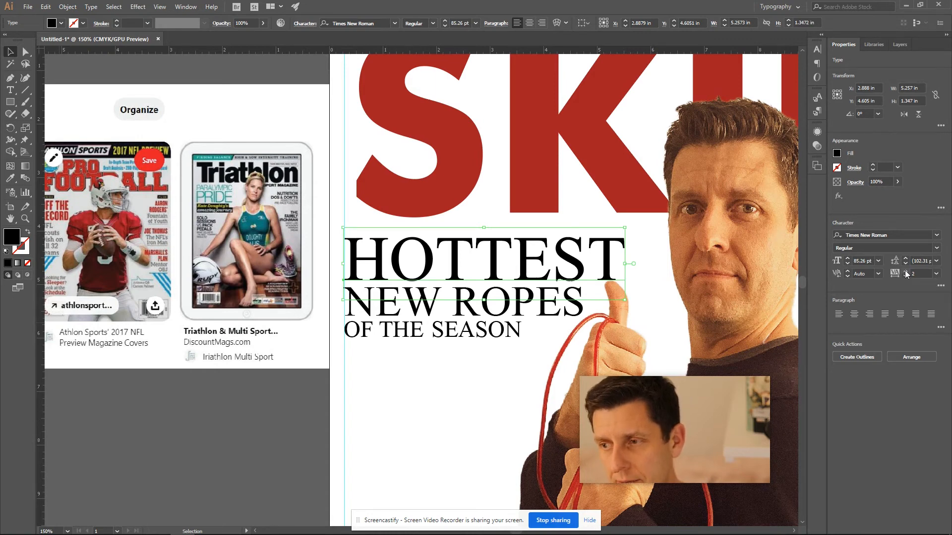
click(906, 271)
click(906, 272)
click(906, 272)
click(905, 272)
click(906, 272)
click(906, 272)
click(905, 272)
click(905, 272)
click(906, 272)
click(905, 272)
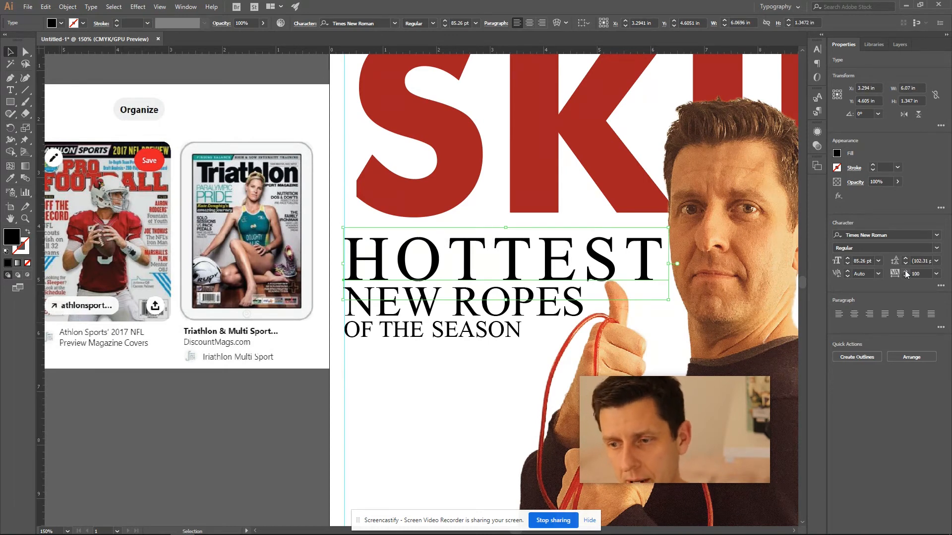
Undo all the tracking changes made to HOTTEST.
click(516, 371)
key(ctrl+z)
key(ctrl+z)
key(ctrl+z)
key(ctrl+z)
key(ctrl+z)
key(ctrl+z)
key(ctrl+z)
key(ctrl+z)
key(ctrl+z)
key(ctrl+z)
key(ctrl+z)
key(ctrl+z)
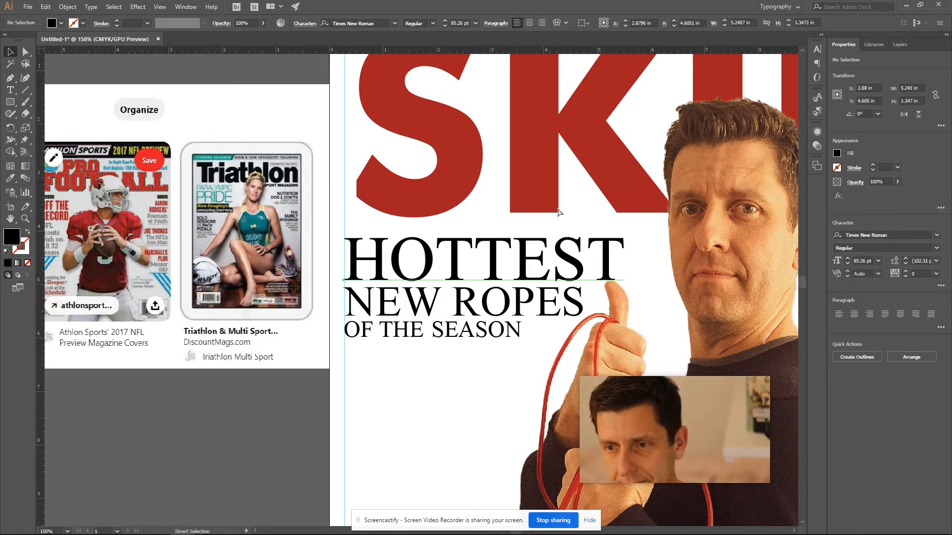
key(ctrl+z)
key(ctrl+shift+z)
click(470, 372)
Set the tracking of OF THE and SEASON to 80.
click(466, 333)
shift+click(411, 336)
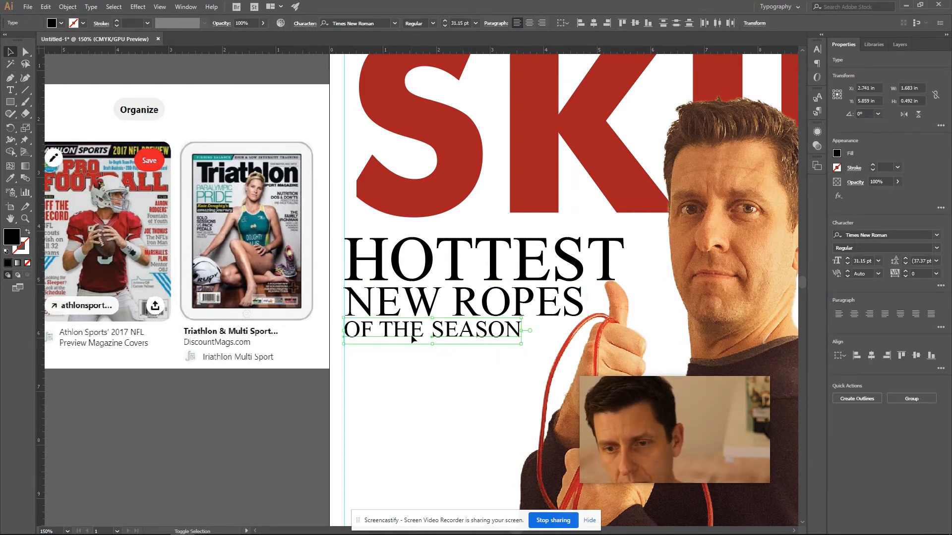
click(906, 272)
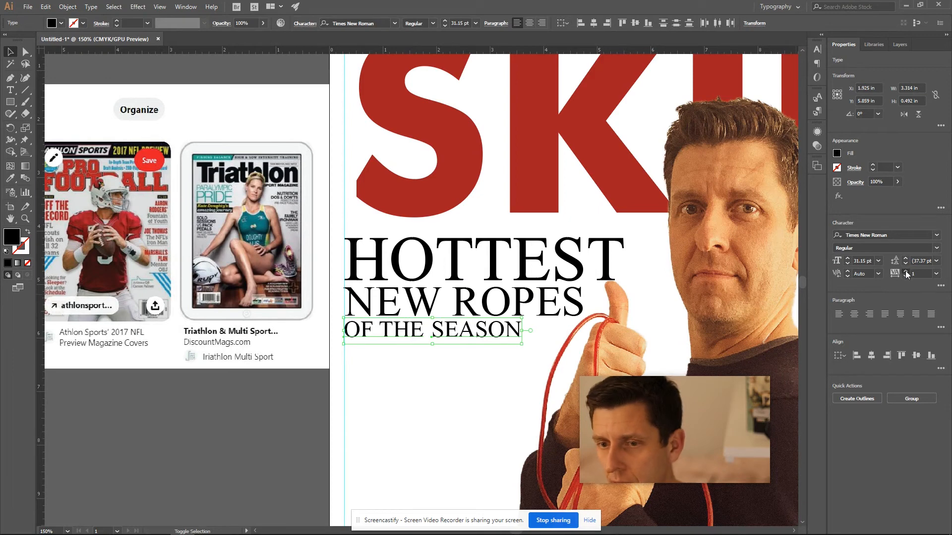
click(906, 272)
click(905, 271)
shift+click(906, 271)
shift+click(906, 271)
shift+click(906, 271)
shift+click(905, 272)
shift+click(906, 272)
shift+click(906, 272)
shift+click(905, 271)
shift+click(905, 272)
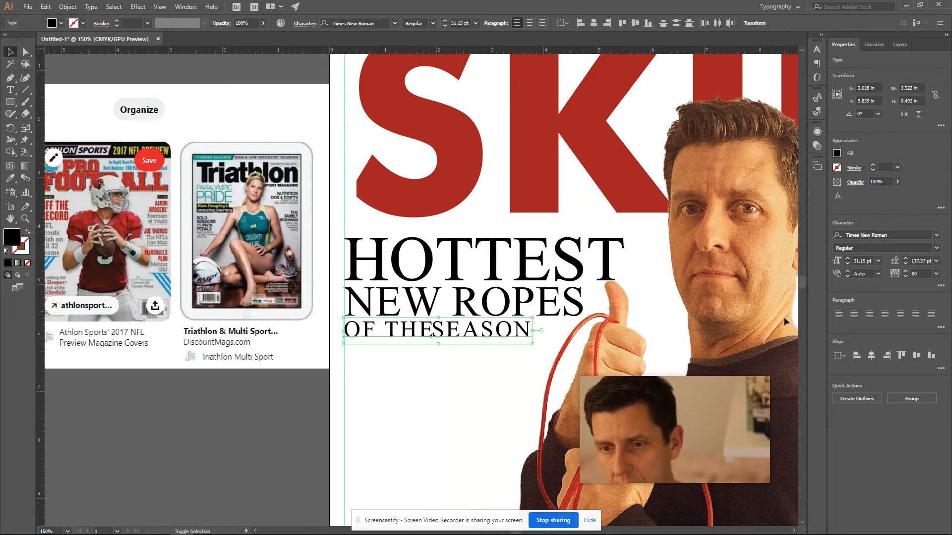
Move SEASON over beneath the end of NEW ROPES and bring OF THE back toward the margin guide.
drag(516, 336, 534, 339)
click(509, 353)
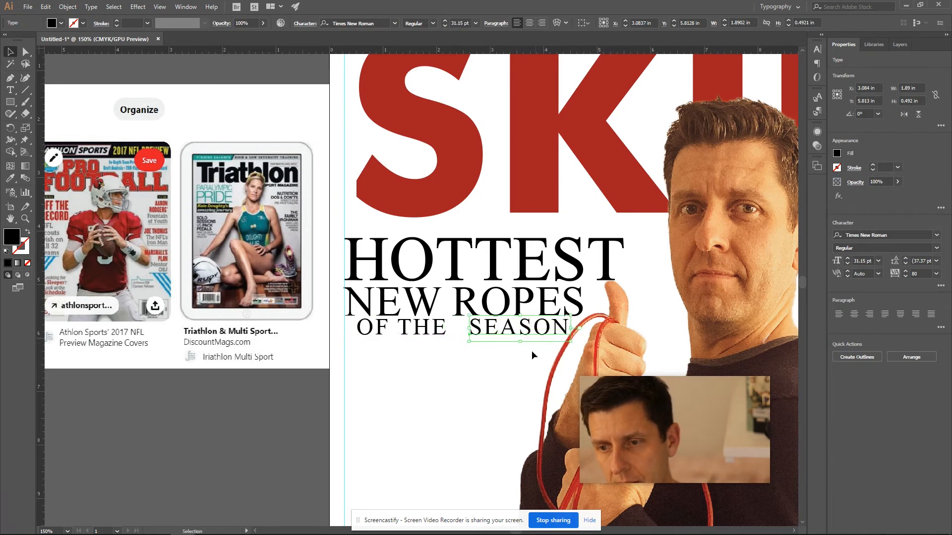
click(531, 350)
drag(423, 330, 415, 330)
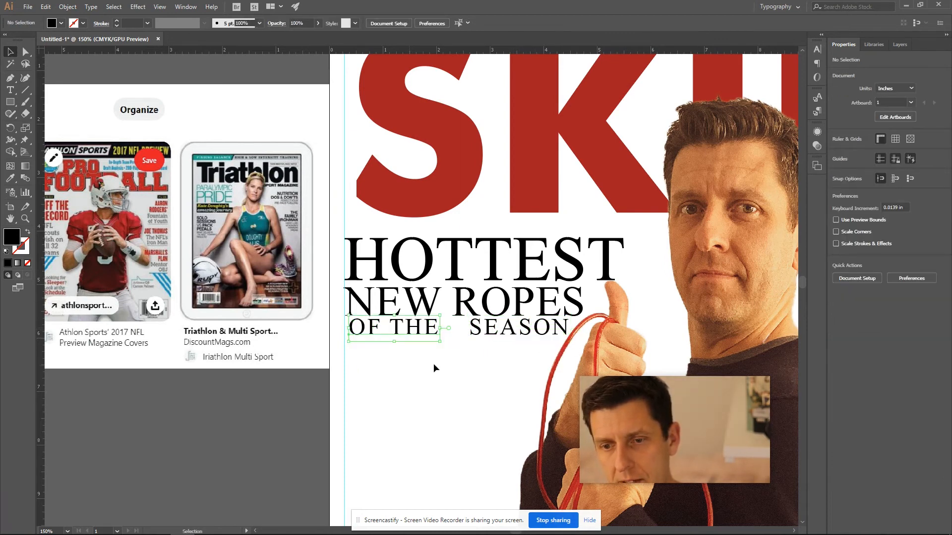
Set the tracking of SEASON to 130 and nudge it so it still ends just inside NEW ROPES.
click(518, 331)
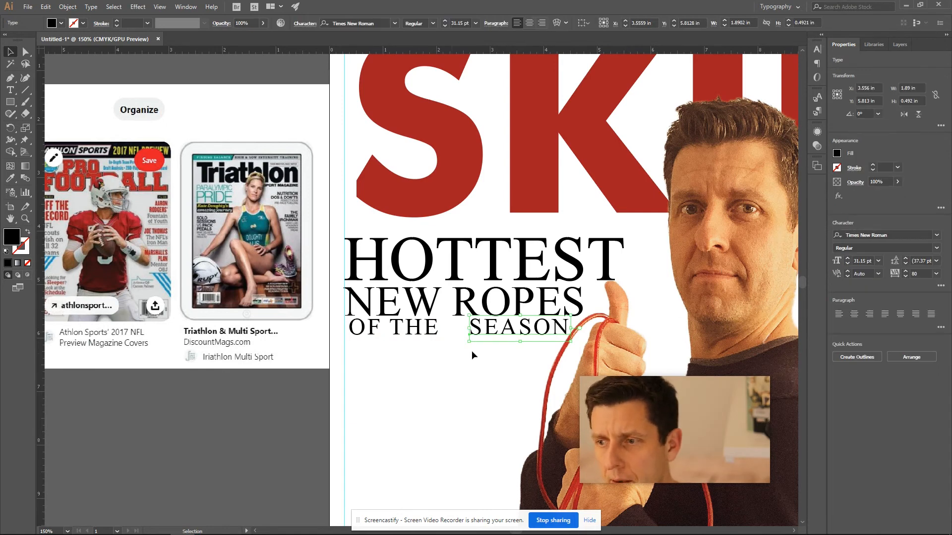
click(905, 271)
click(906, 272)
click(905, 272)
click(906, 272)
click(906, 272)
key(shift+Right)
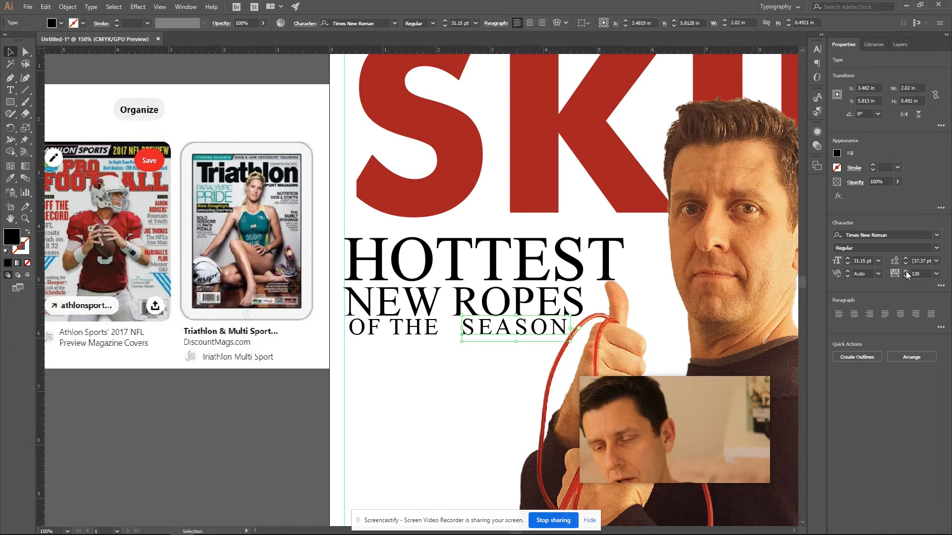
click(463, 388)
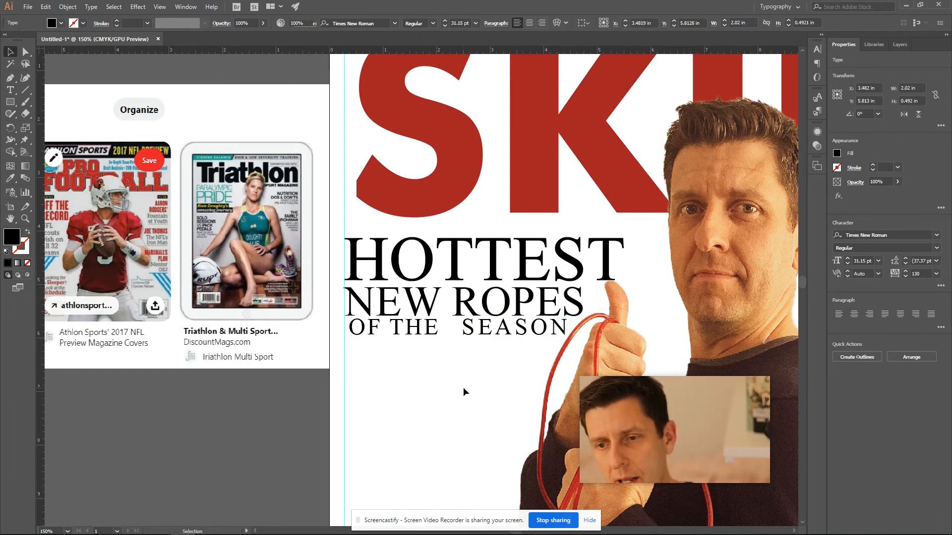
Align OF THE with the left margin guide and set its tracking to 140.
click(413, 341)
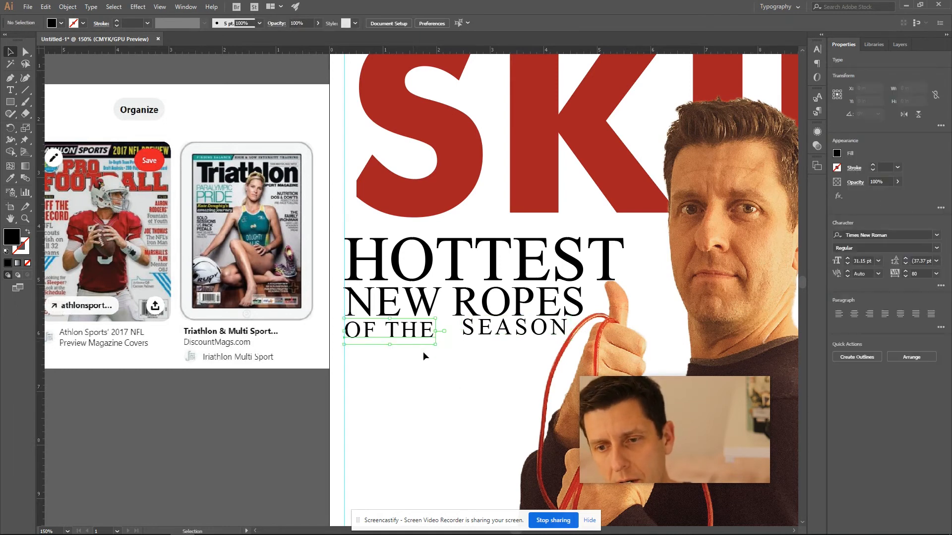
click(905, 272)
click(905, 271)
click(905, 272)
click(905, 272)
click(905, 272)
click(905, 272)
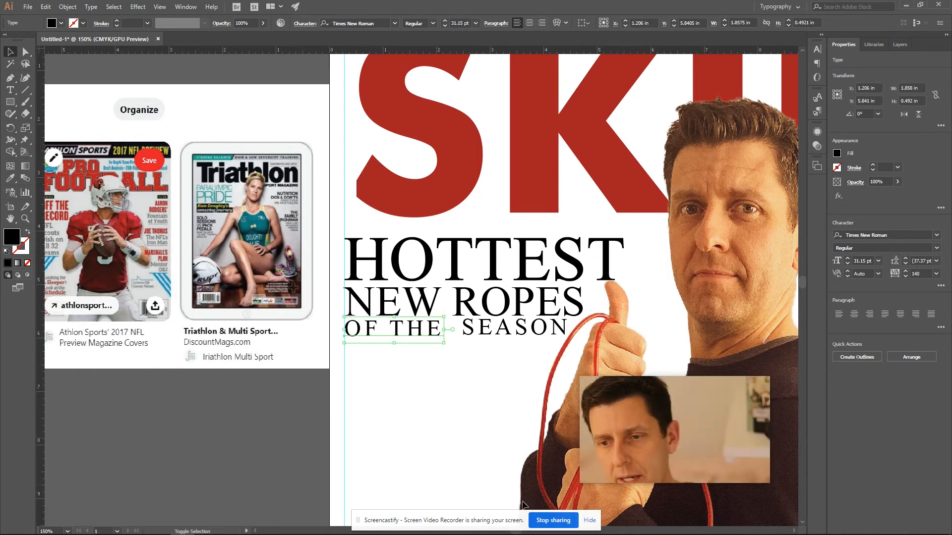
click(436, 412)
Examine the spacing and alignment of the headline lines, both on the whole cover and close up.
scroll(464, 417, up, 2)
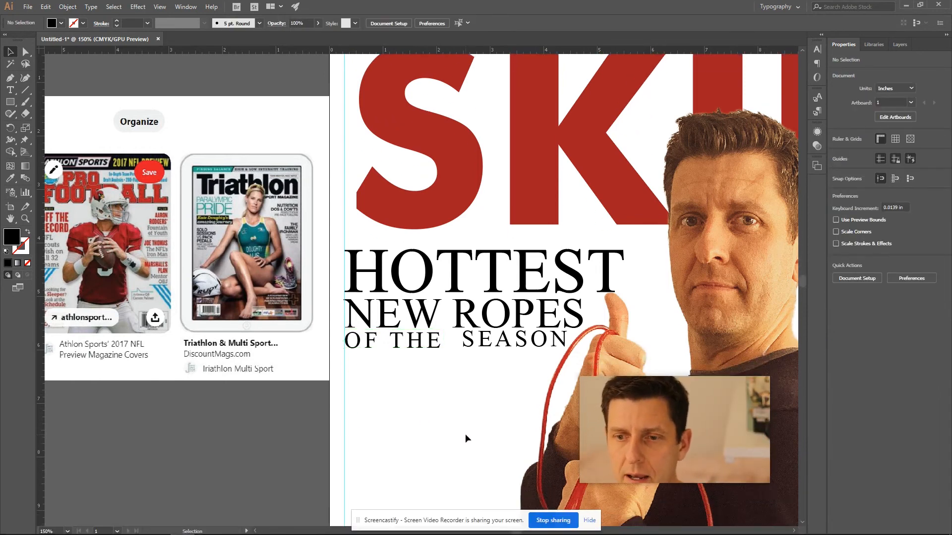
key(ctrl+minus)
key(ctrl+minus)
key(ctrl+minus)
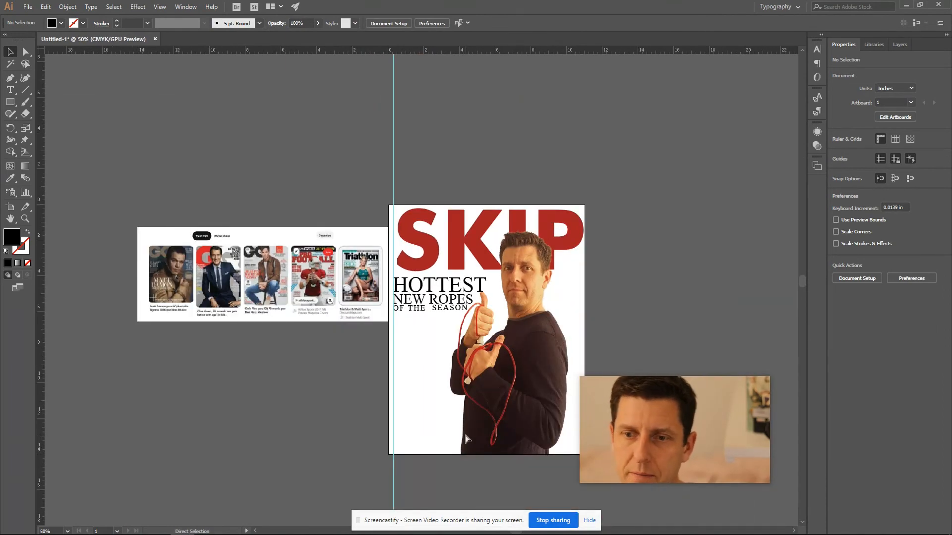
key(ctrl+minus)
key(ctrl+plus)
key(ctrl+plus)
key(ctrl+plus)
key(ctrl+plus)
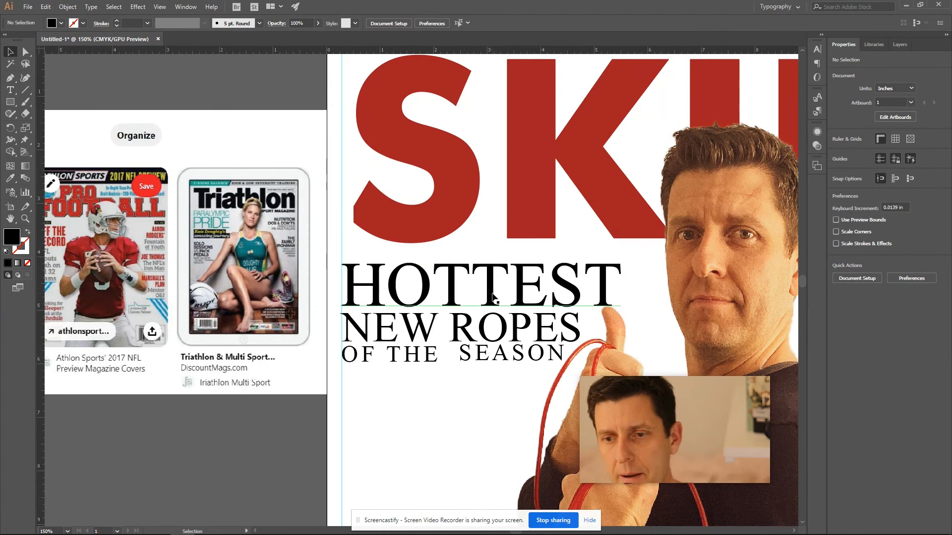
scroll(426, 385, down, 3)
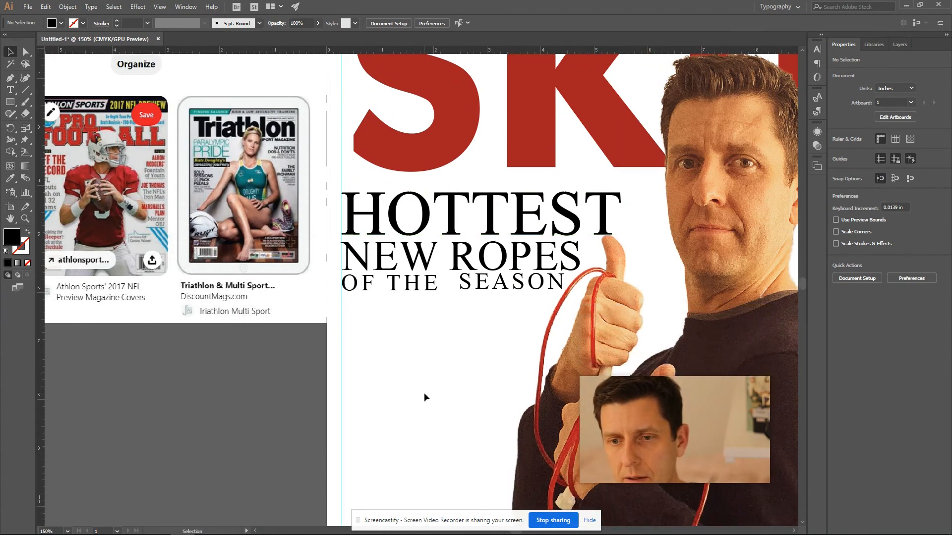
click(391, 284)
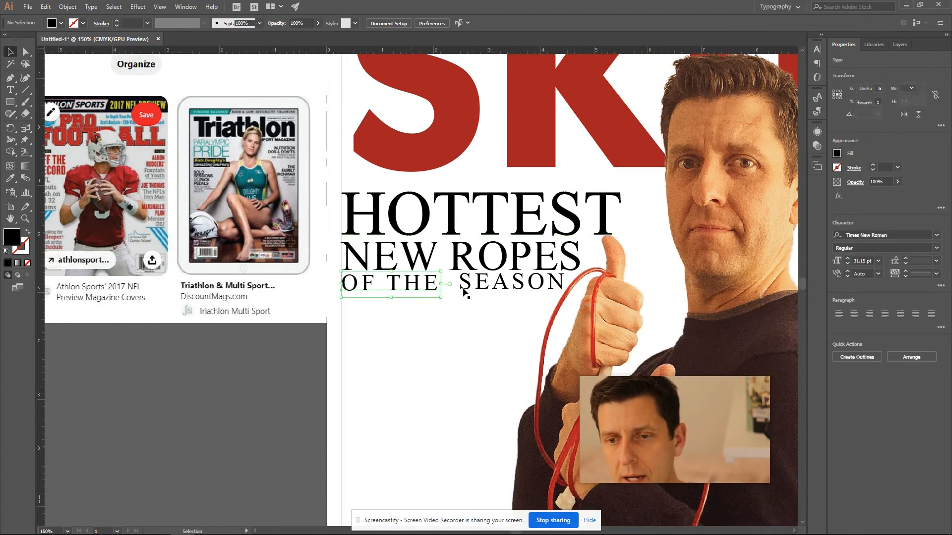
click(465, 341)
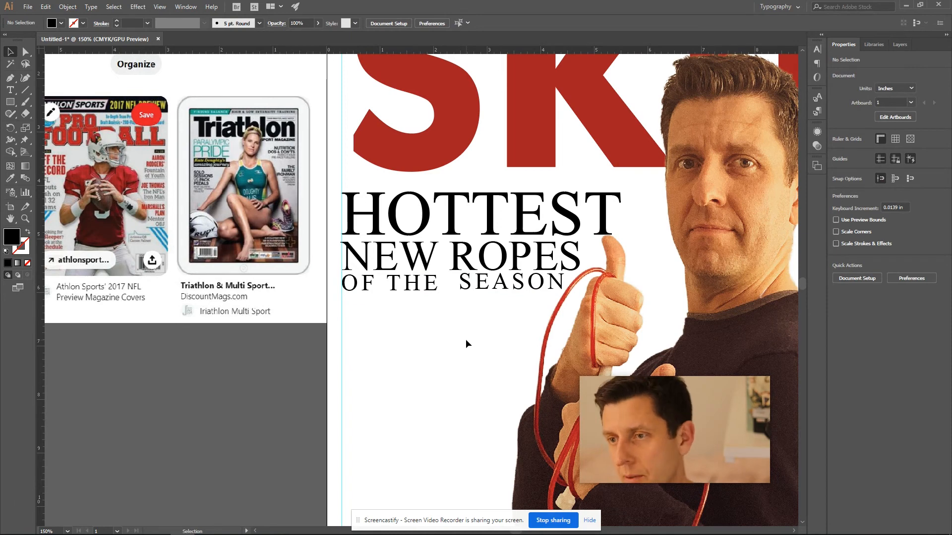
scroll(472, 334, up, 1)
scroll(471, 335, down, 2)
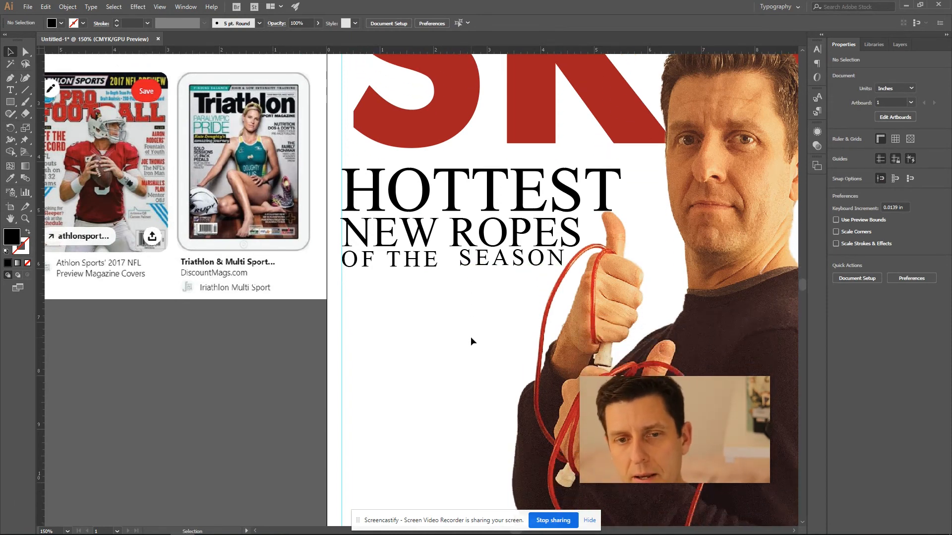
scroll(472, 341, up, 2)
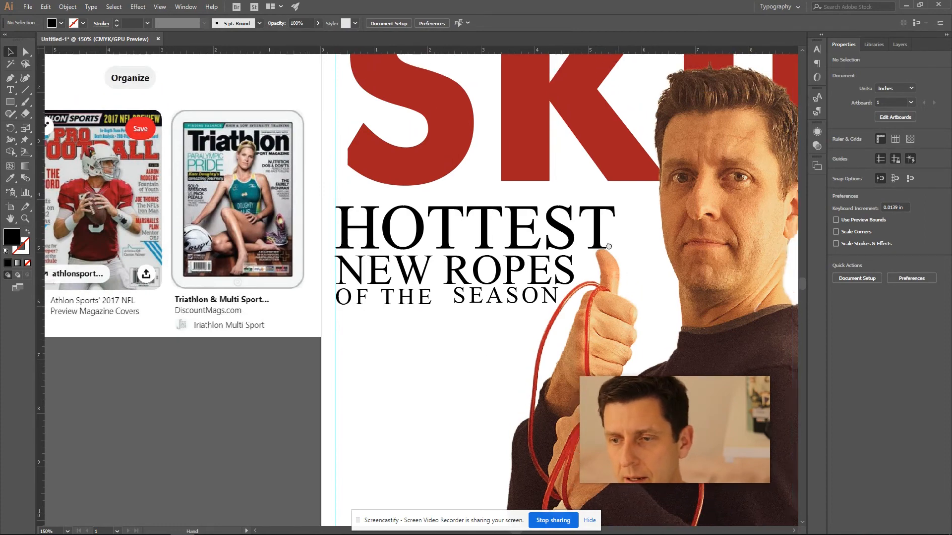
Unlock the Masthead layer and display the type properties of the SKIP title.
scroll(466, 307, up, 7)
scroll(465, 307, right, 8)
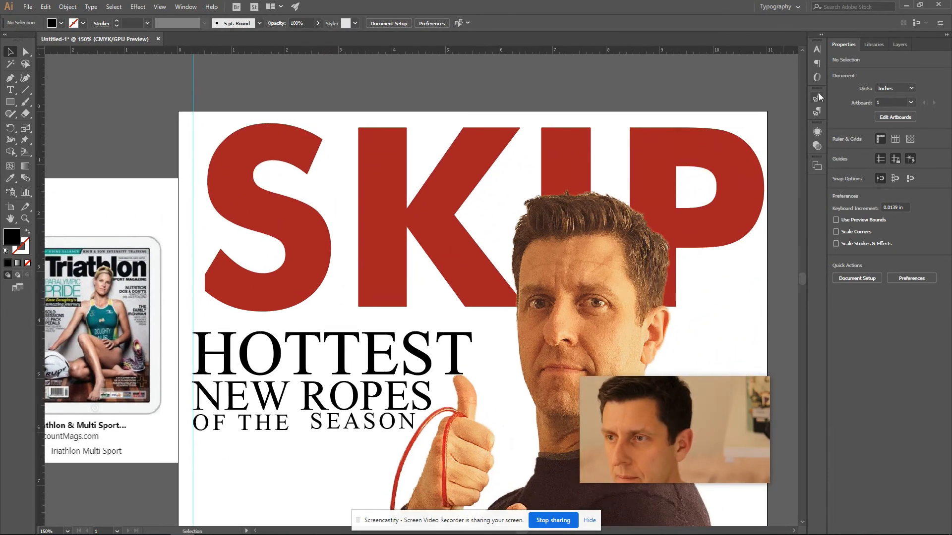
click(896, 47)
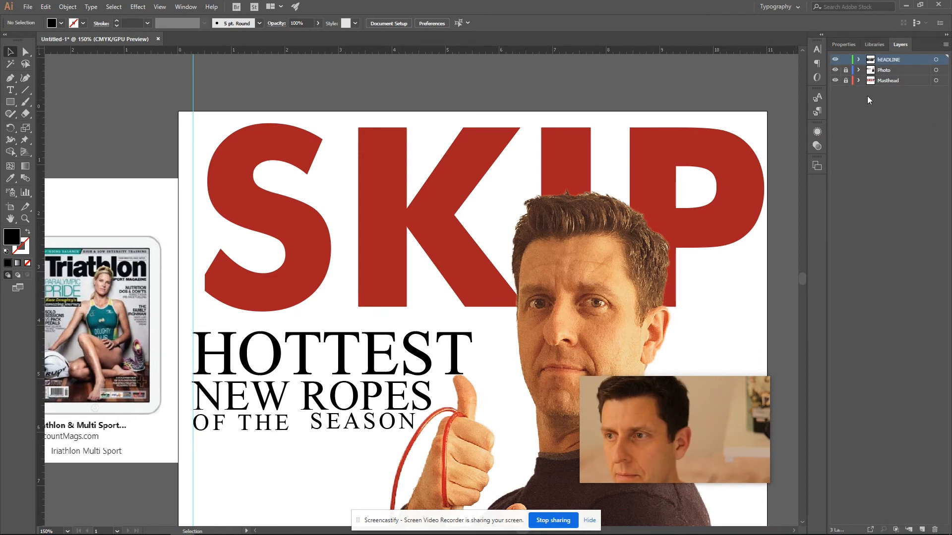
click(712, 129)
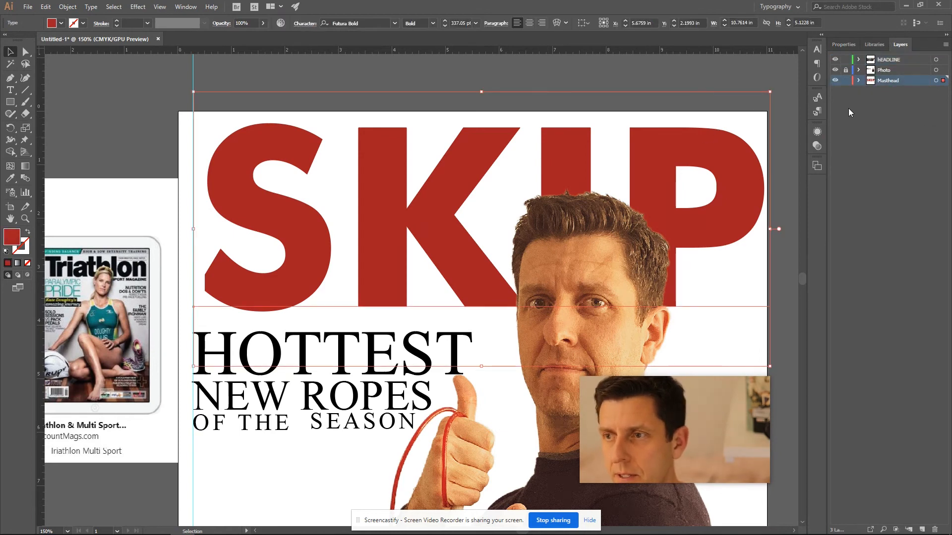
click(842, 46)
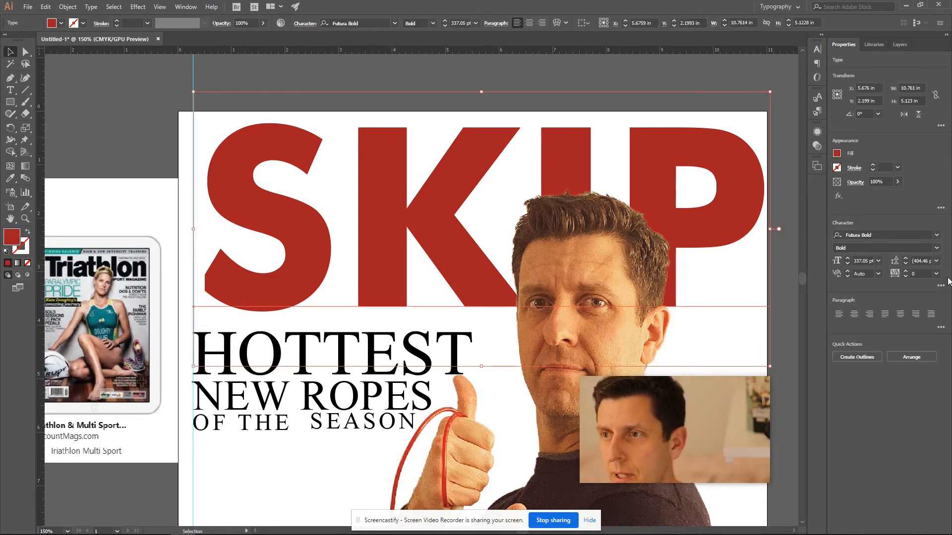
Try widening the tracking of SKIP to 40.
click(906, 272)
click(906, 271)
click(905, 271)
click(906, 272)
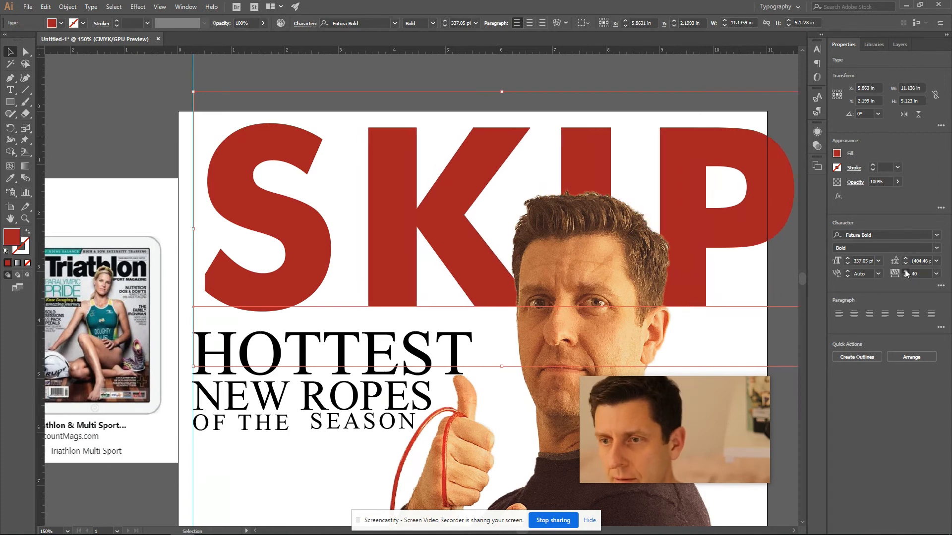
Tighten the tracking of the SKIP title to -60.
click(905, 272)
click(905, 276)
click(906, 276)
click(905, 275)
click(906, 276)
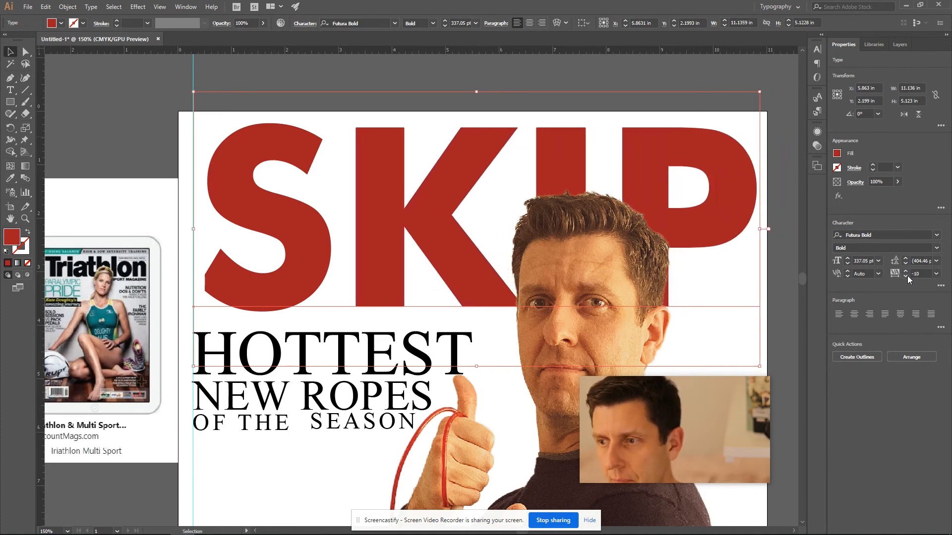
click(905, 276)
click(906, 276)
click(906, 275)
click(906, 276)
click(907, 275)
Enlarge the SKIP title to about 362 pt and shift it right until it meets the cover's right edge.
drag(760, 288, 615, 269)
drag(575, 348, 613, 367)
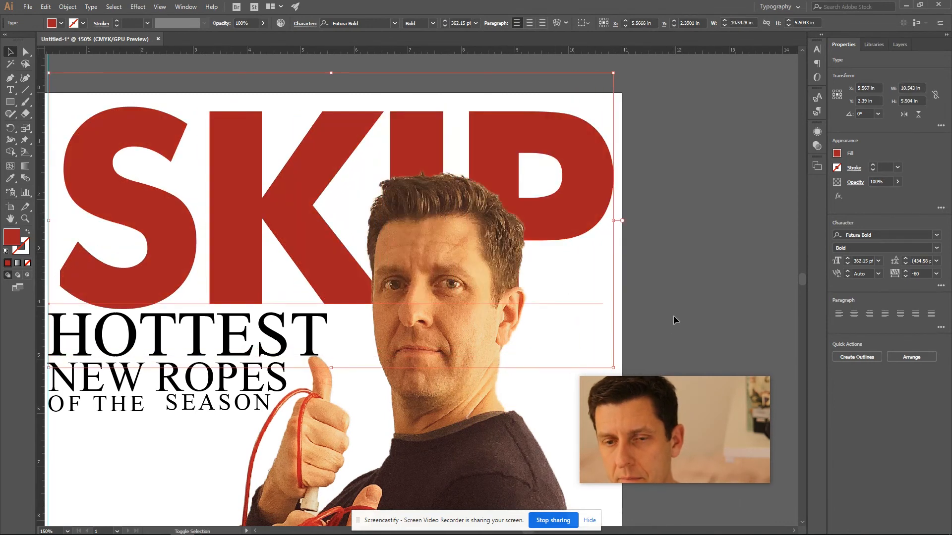
key(shift+Right)
key(Right)
key(Right)
Review the enlarged SKIP masthead on the whole cover beside the reference covers.
key(ctrl+minus)
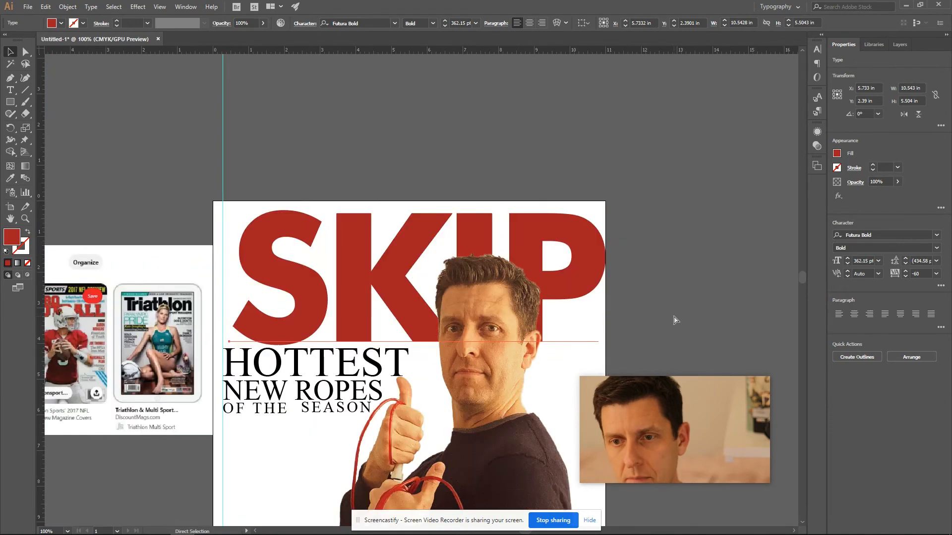
key(ctrl+minus)
click(611, 259)
scroll(610, 262, down, 3)
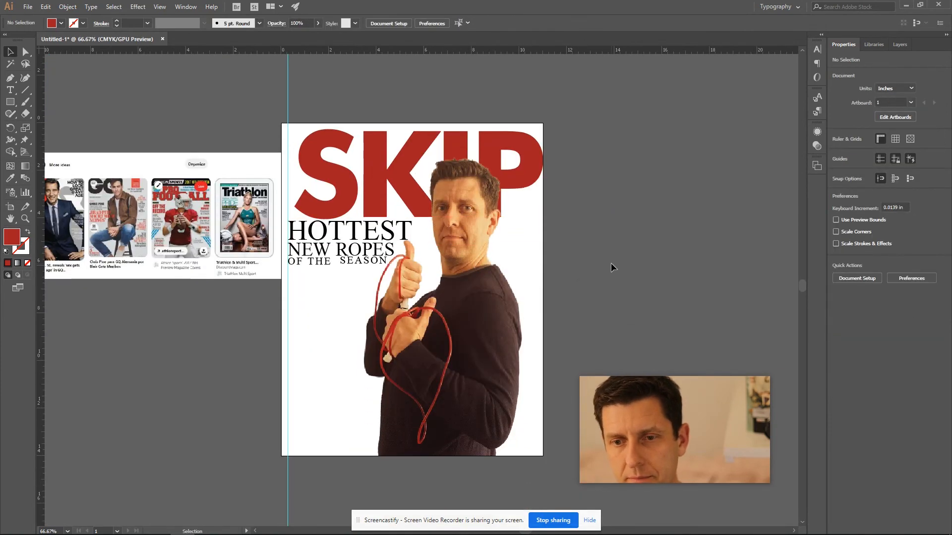
key(ctrl+minus)
key(ctrl+minus)
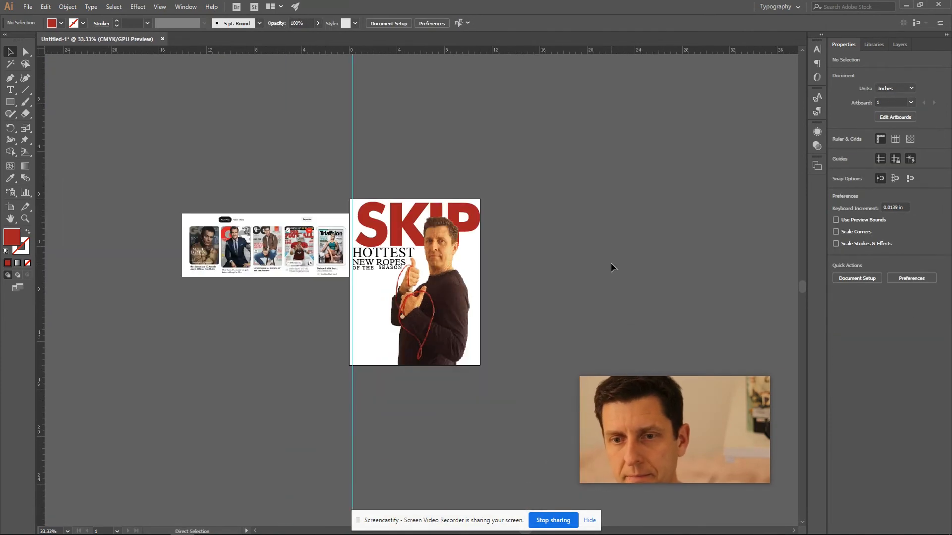
drag(545, 290, 641, 246)
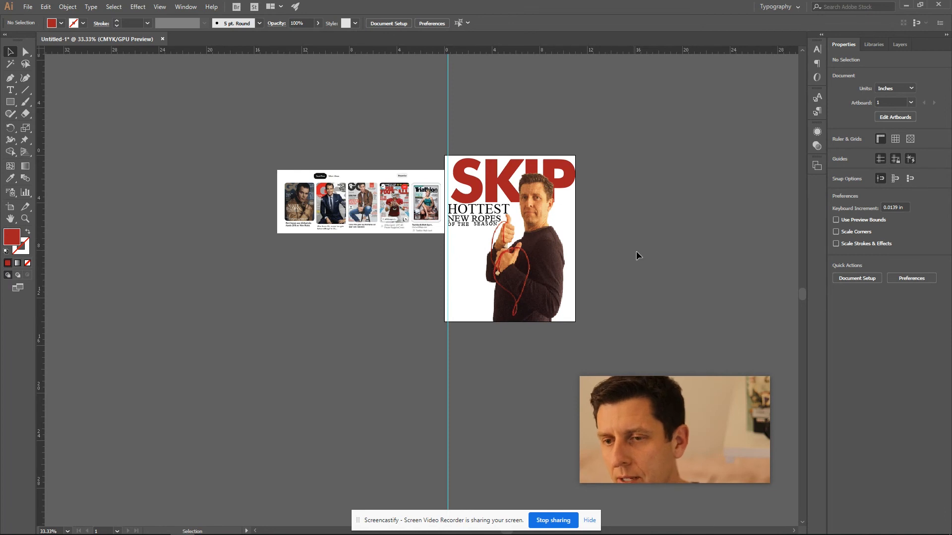
Create a new layer and move it below the Masthead layer.
click(898, 44)
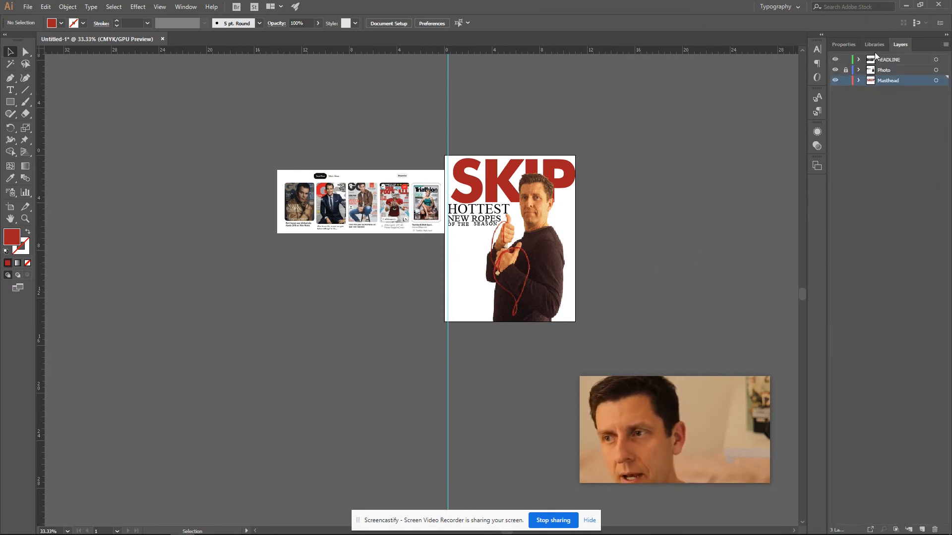
click(921, 529)
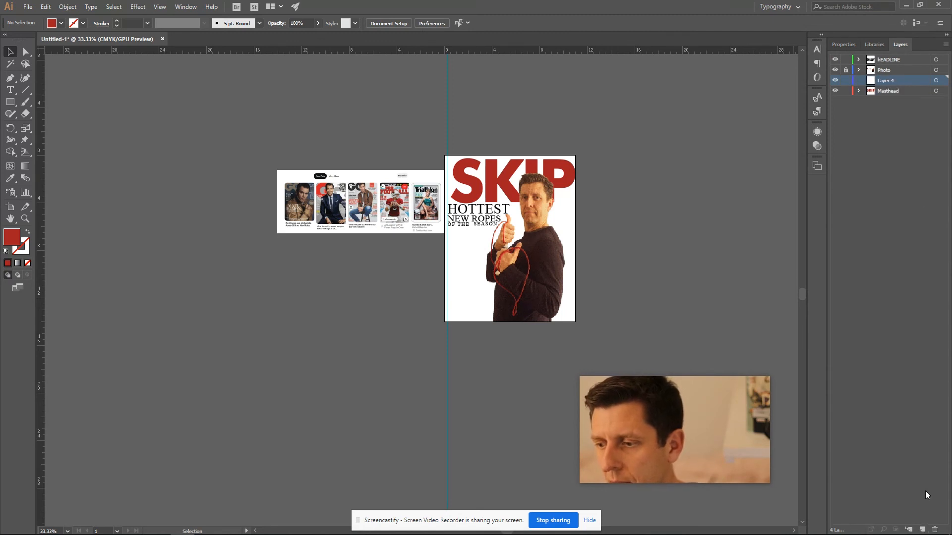
drag(886, 83, 887, 98)
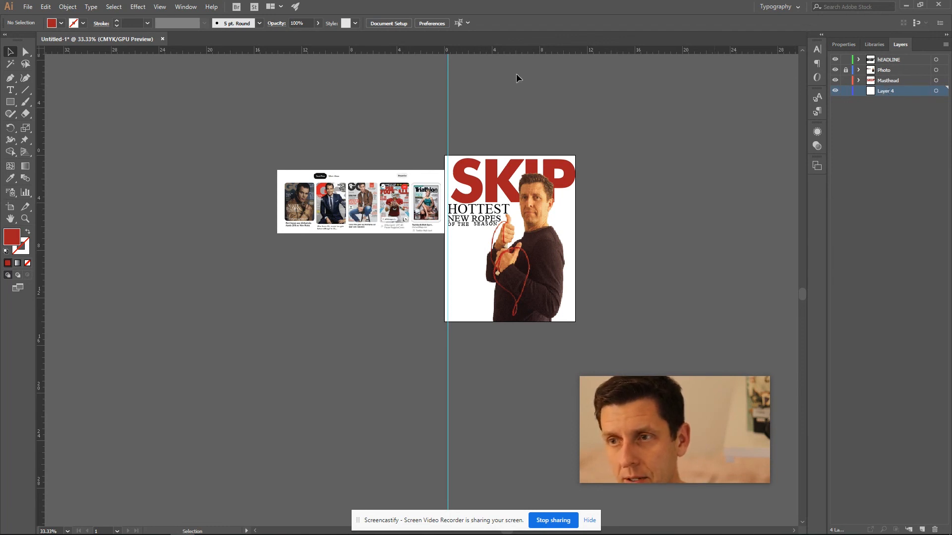
Draw a background rectangle of about 10.79 by 13.79 in from the artboard's top-left corner on the new layer.
click(10, 102)
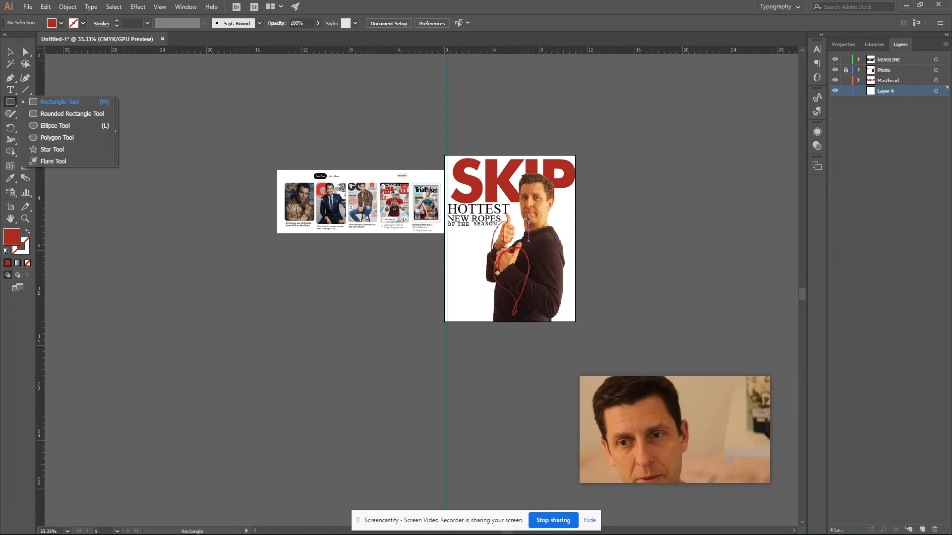
drag(445, 154, 446, 156)
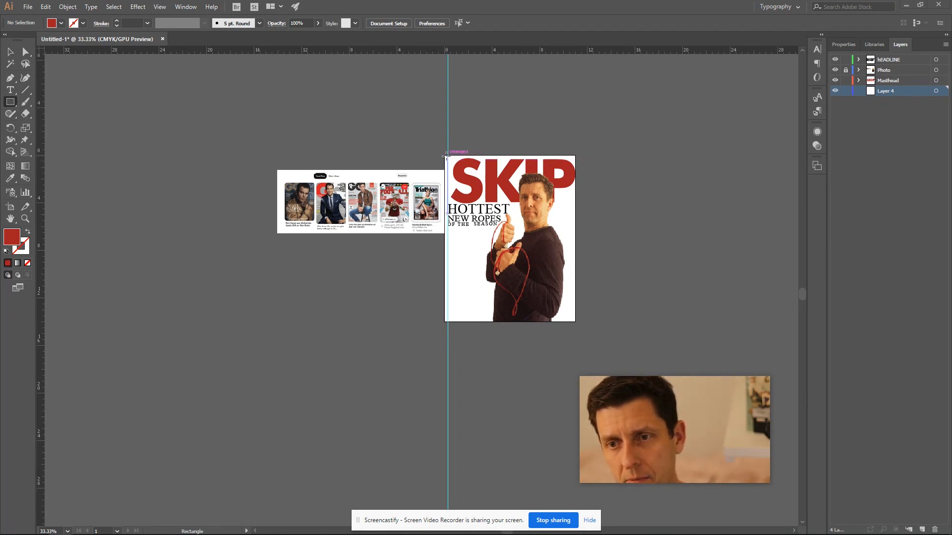
mouse_move(572, 321)
mouse_down()
mouse_move(565, 295)
mouse_move(445, 155)
mouse_up()
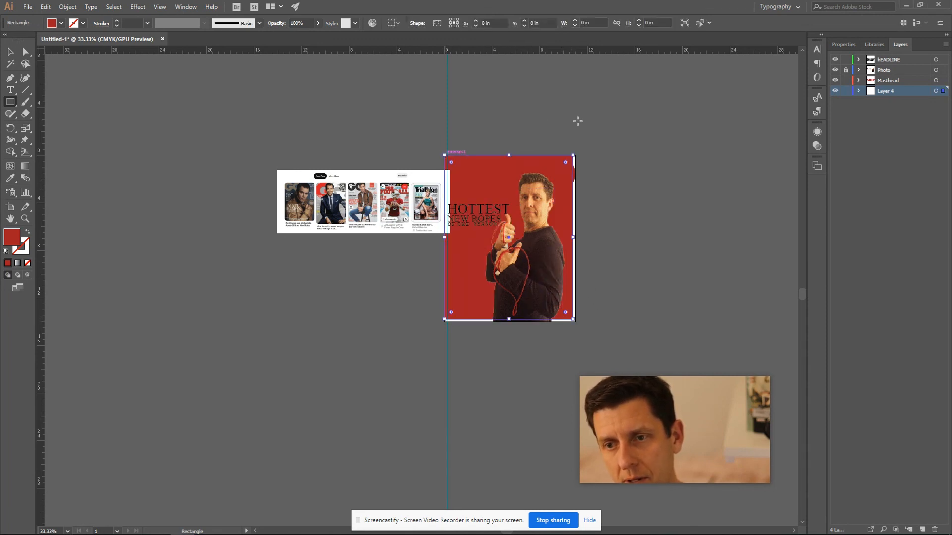
Fill the background rectangle with a dark gray swatch and deselect it.
click(61, 23)
click(55, 69)
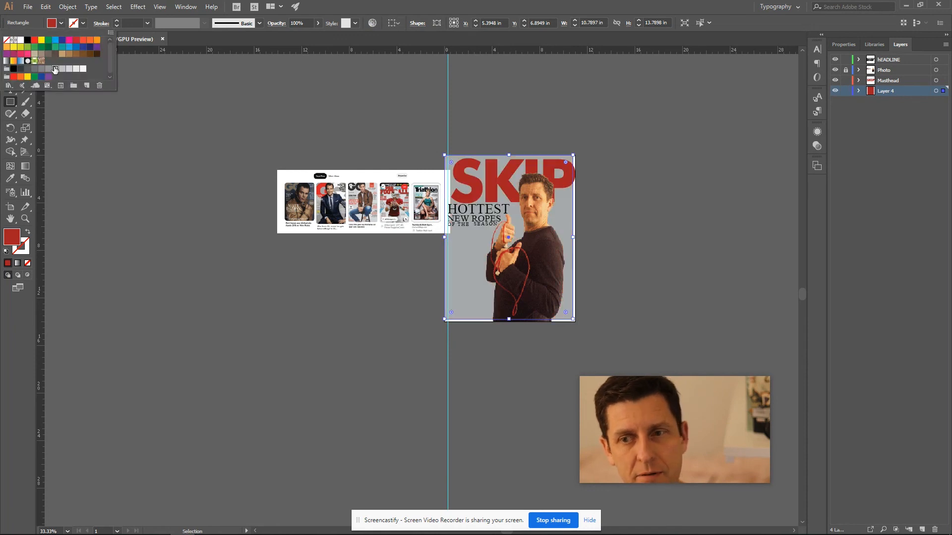
click(27, 69)
key(v)
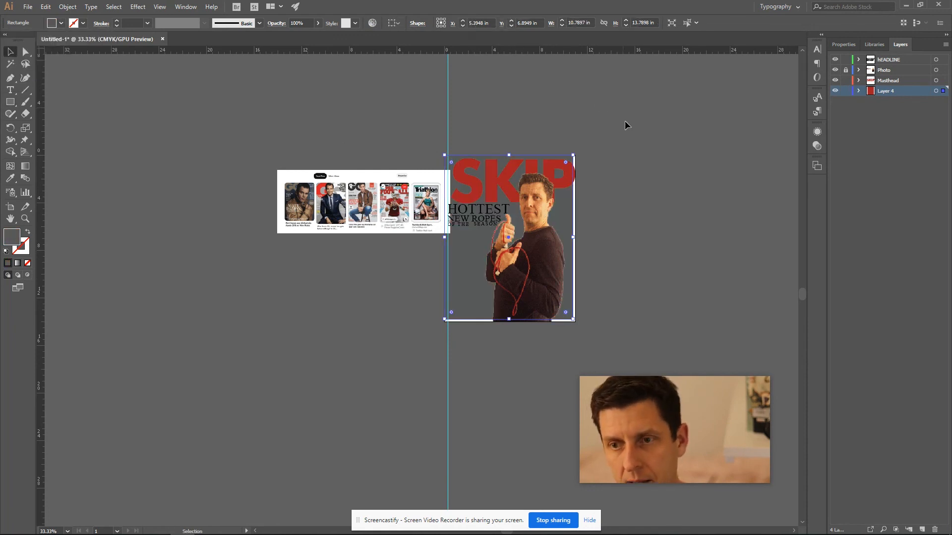
click(574, 323)
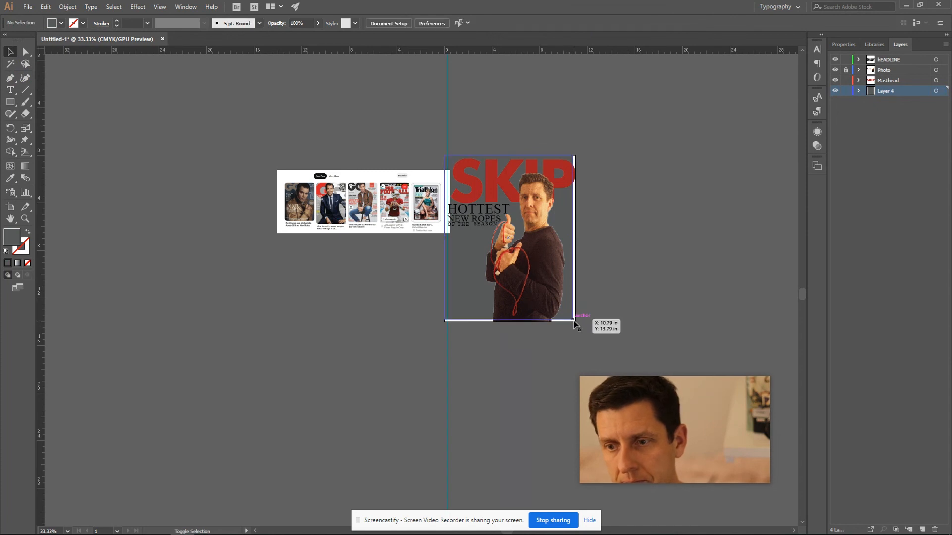
Stretch the gray background rectangle from its lower-right corner until it covers the whole artboard, and deselect it.
click(572, 322)
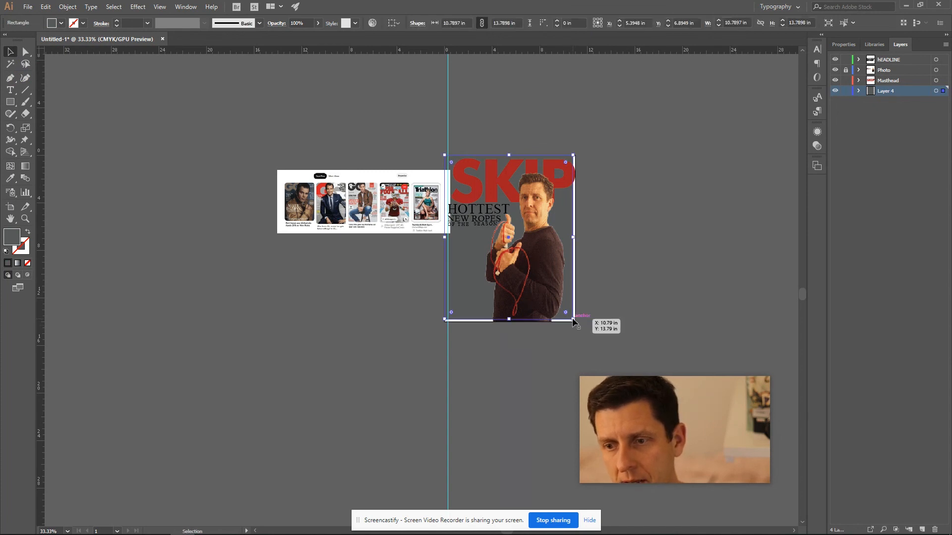
drag(573, 322, 579, 323)
click(640, 281)
Fill the three headline lines HOTTEST, NEW ROPES and OF THE SEASON with white and deselect them.
scroll(672, 257, down, 1)
scroll(671, 258, up, 1)
key(space)
drag(634, 265, 712, 267)
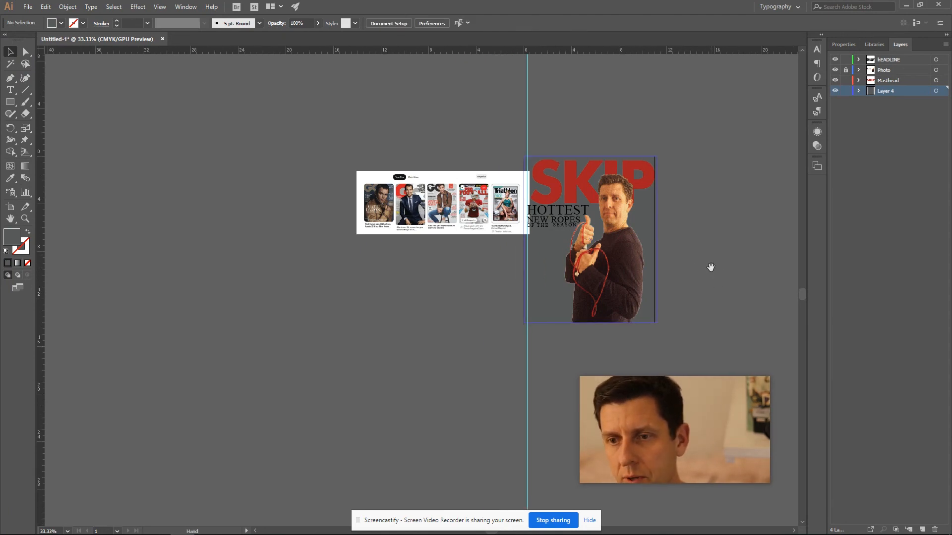
key(ctrl+=)
drag(645, 133, 295, 192)
drag(413, 196, 470, 224)
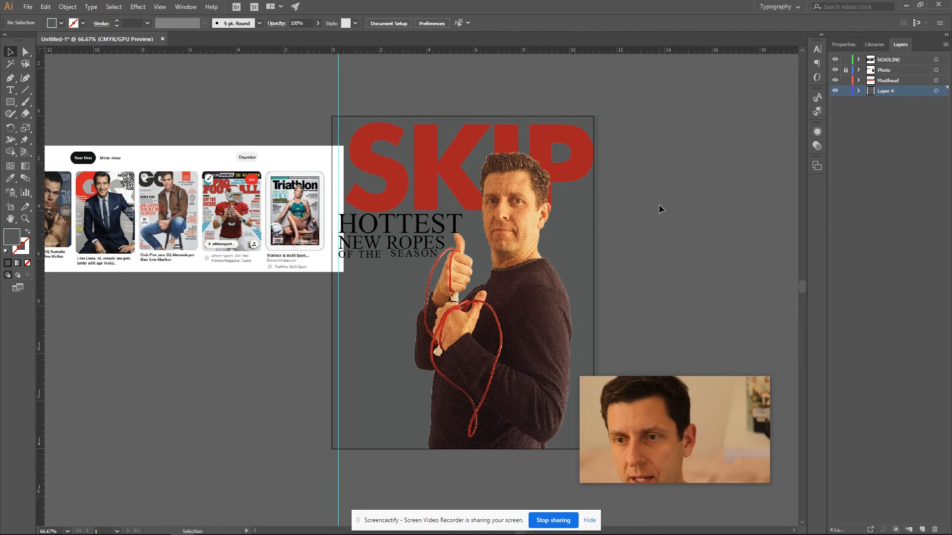
scroll(665, 200, down, 1)
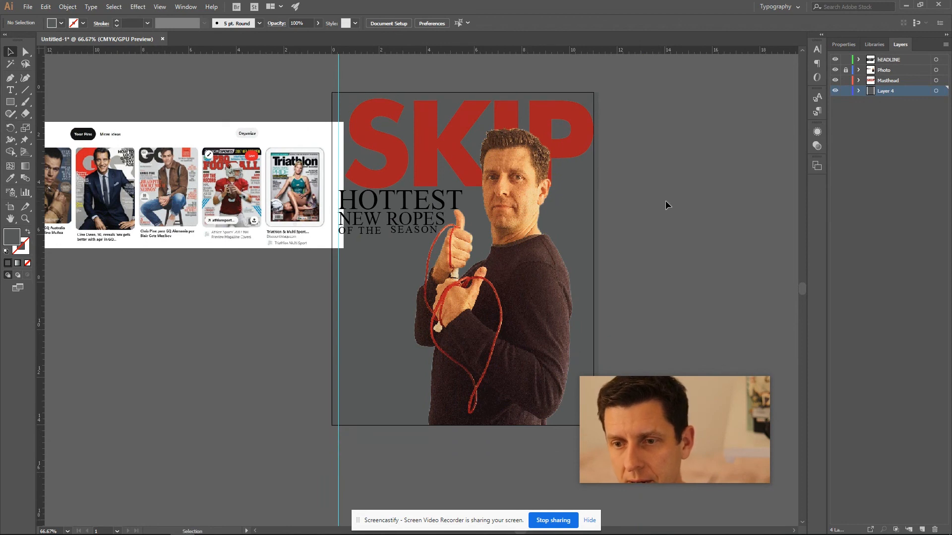
click(406, 215)
shift+click(407, 204)
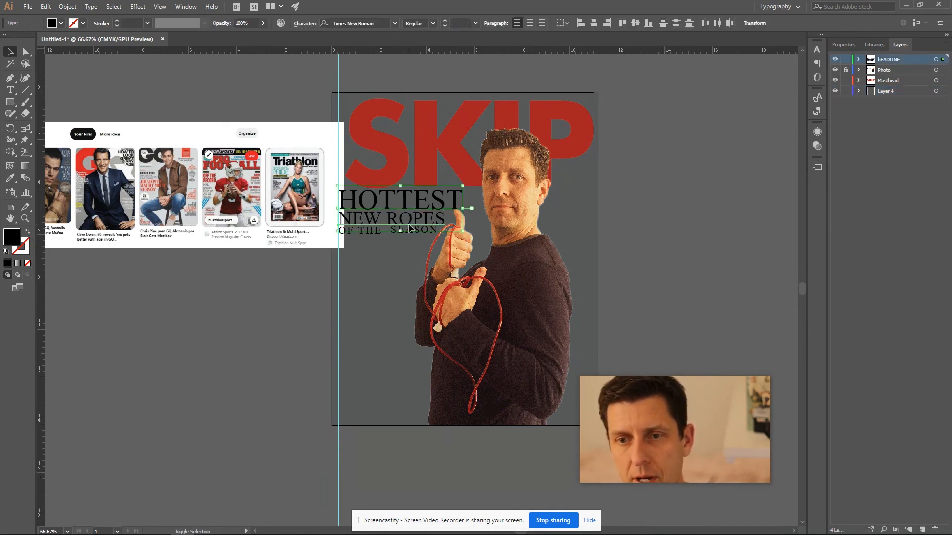
shift+click(409, 232)
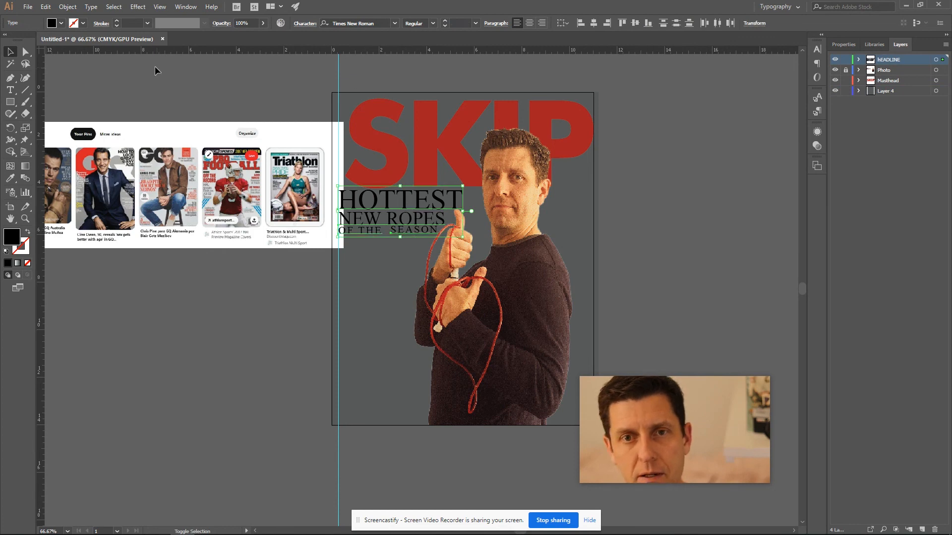
click(61, 23)
click(24, 43)
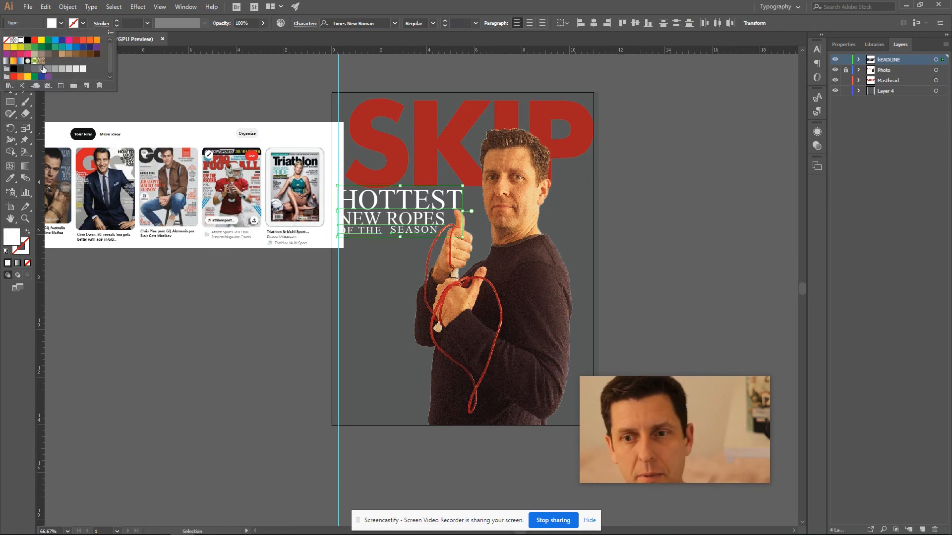
click(187, 84)
Examine the white headline and the photo cutout against the gray background, both up close and on the whole cover.
scroll(212, 85, up, 4)
drag(405, 190, 435, 131)
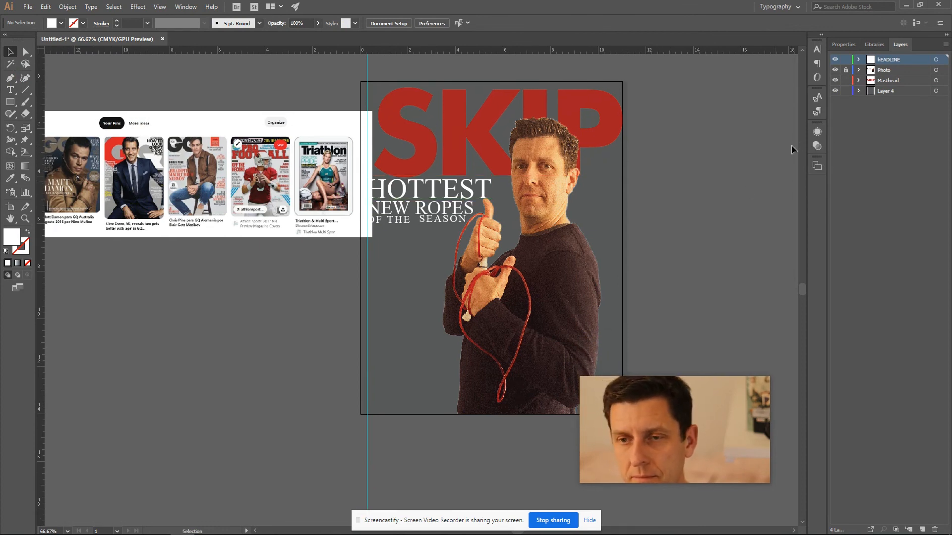
key(ctrl+1)
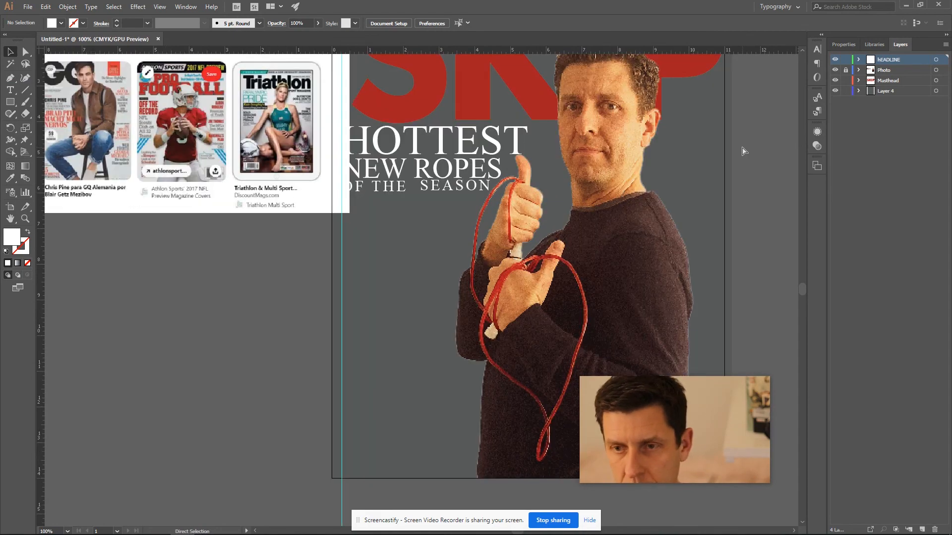
key(ctrl+plus)
drag(645, 197, 532, 218)
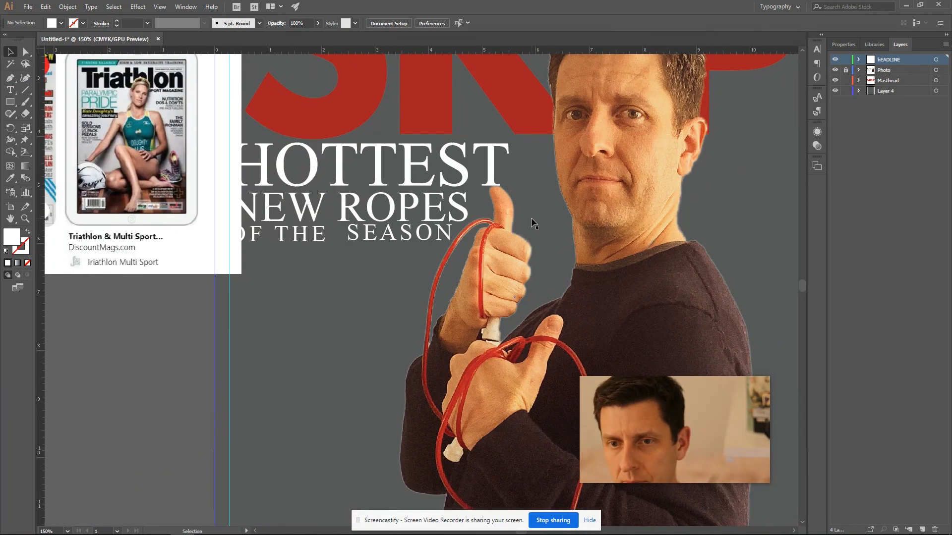
key(ctrl+minus)
key(ctrl+minus)
key(ctrl+minus)
key(ctrl+minus)
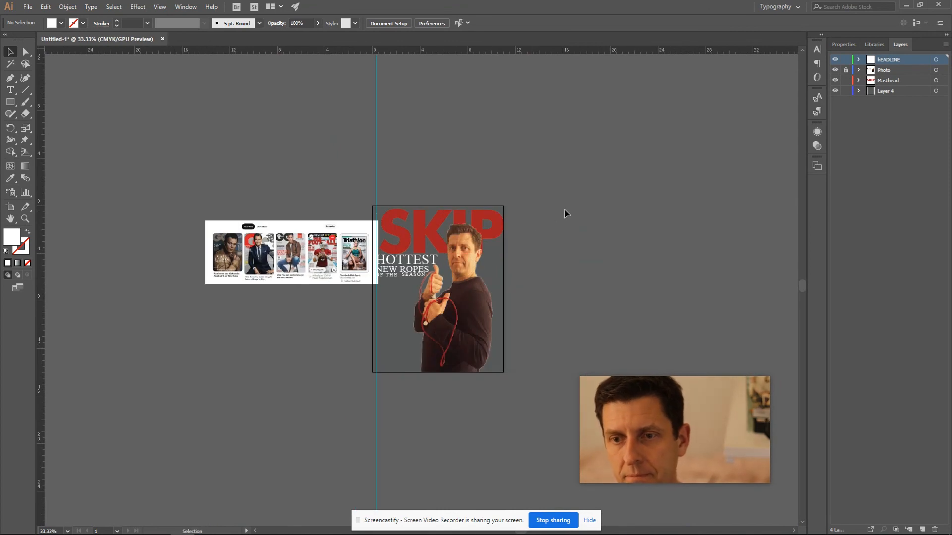